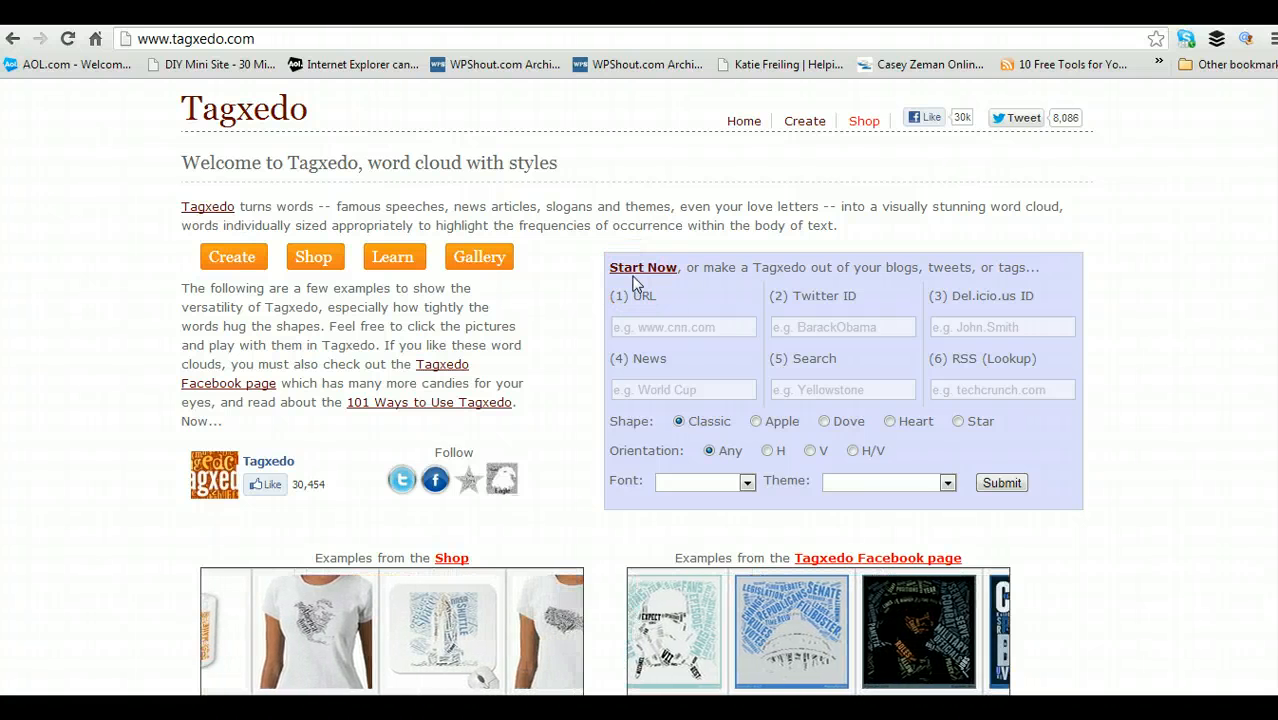
# Open the Tagxedo Creator and bring up its load options for supplying the word cloud's content.
pyautogui.click(825, 328)
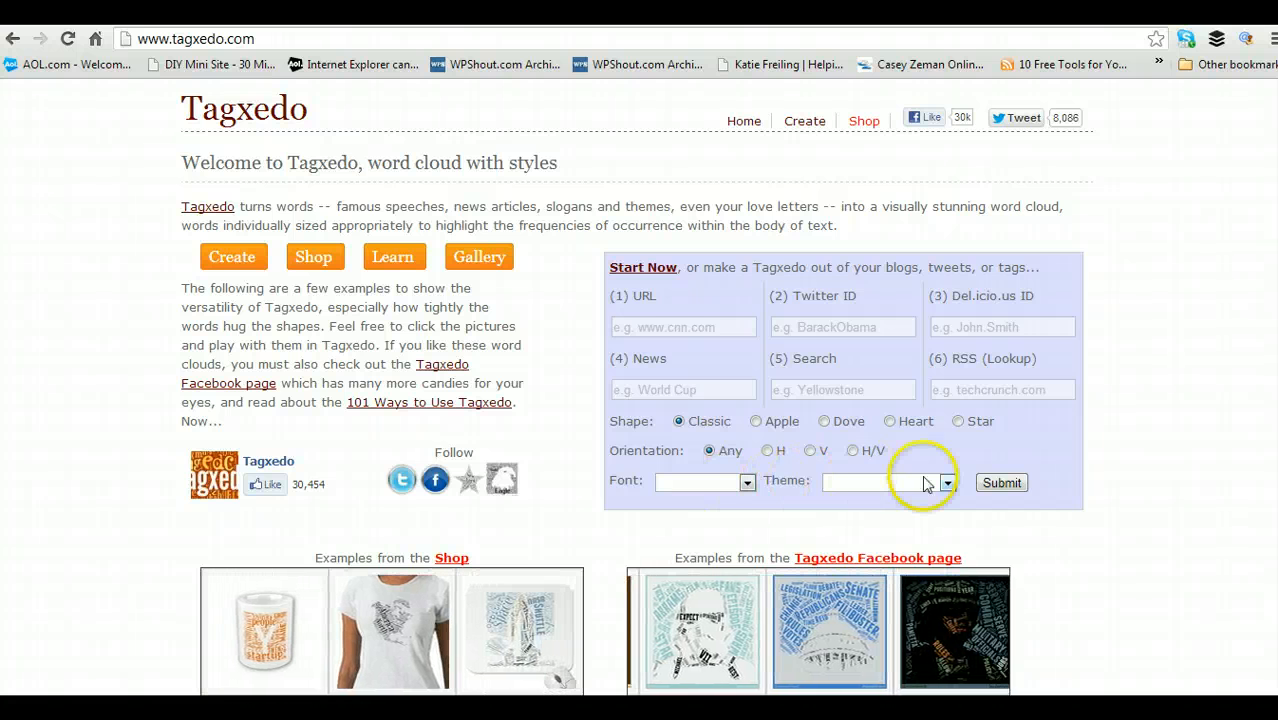
pyautogui.click(230, 259)
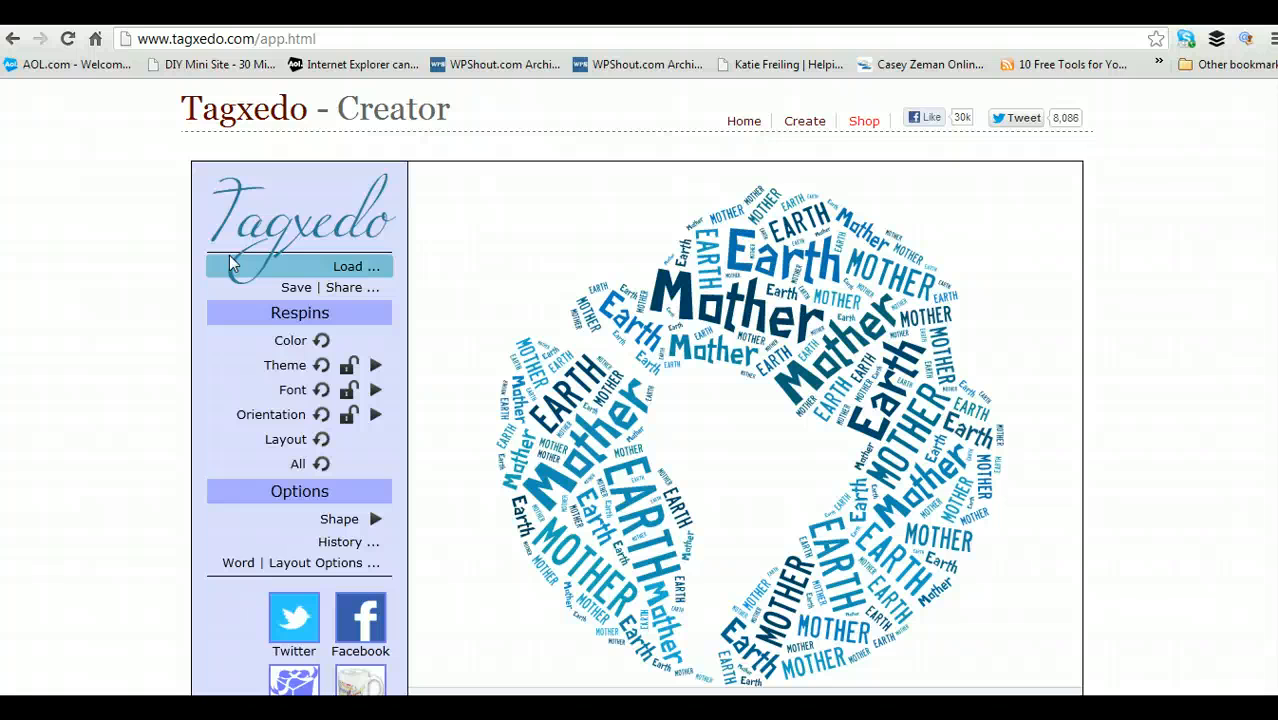
pyautogui.click(224, 262)
pyautogui.click(343, 268)
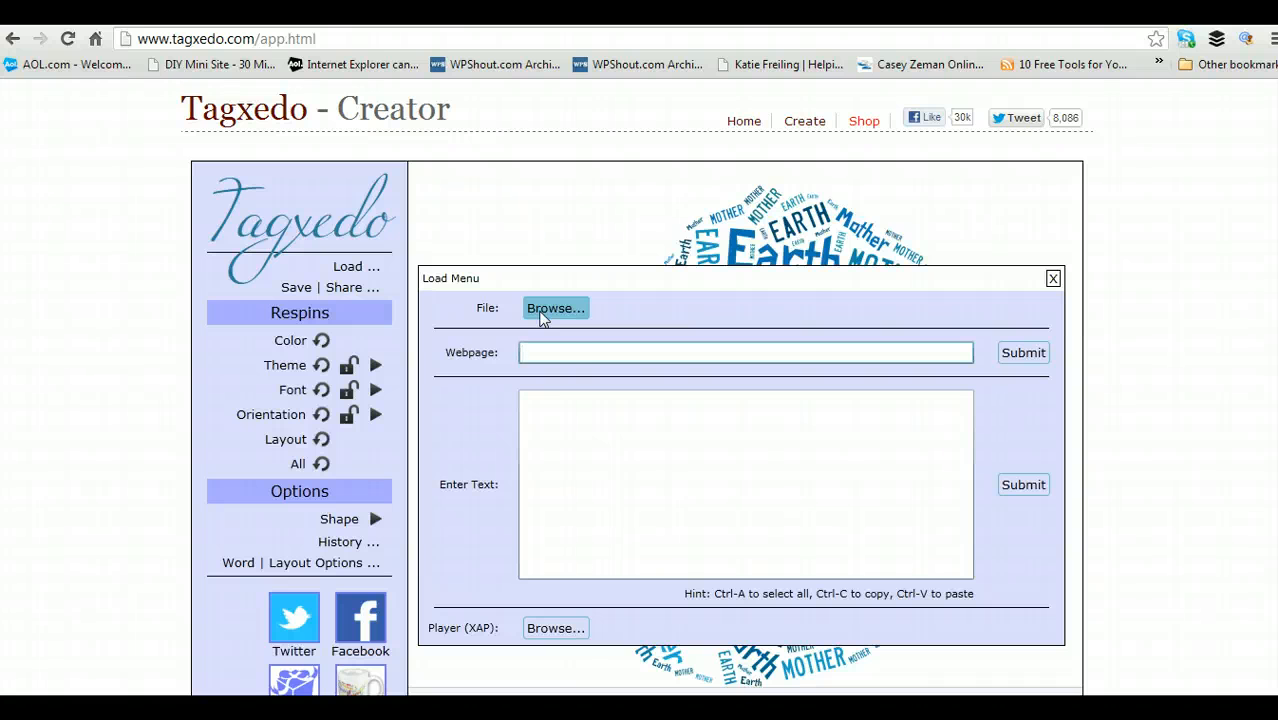
pyautogui.click(530, 352)
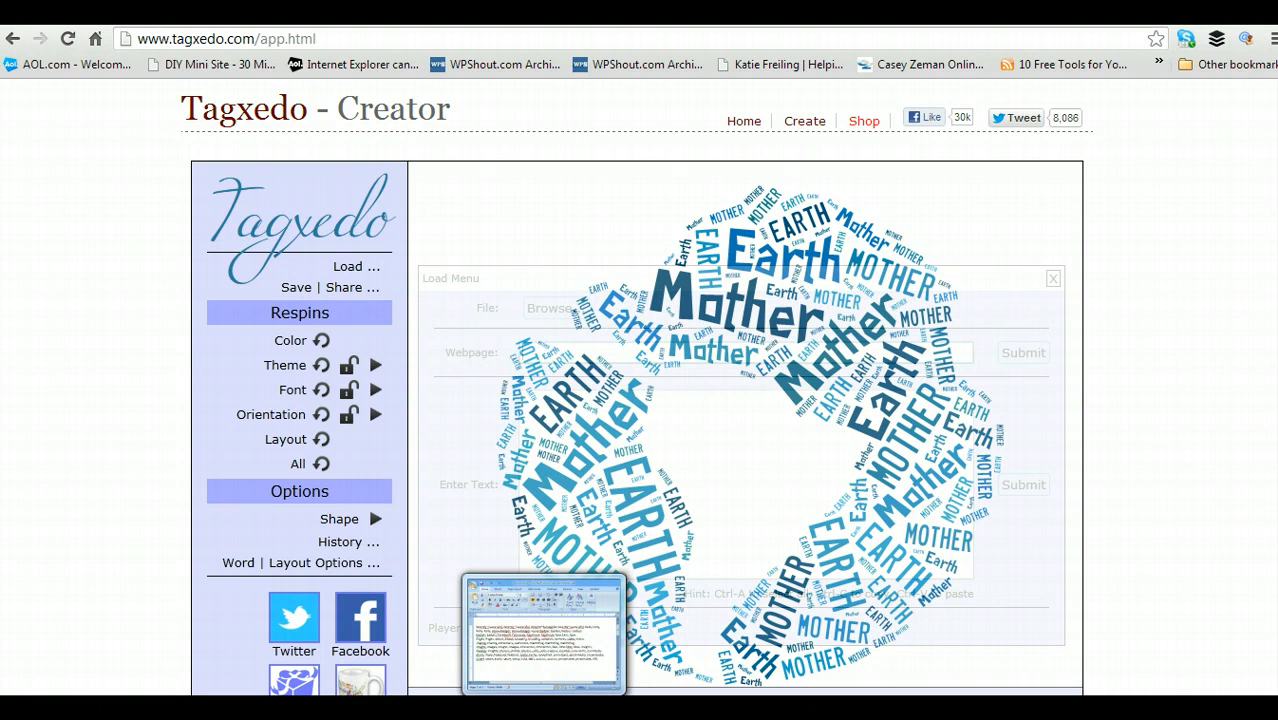
# Copy the full keyword list from the Word document and paste it as the text to load in Tagxedo.
pyautogui.click(543, 712)
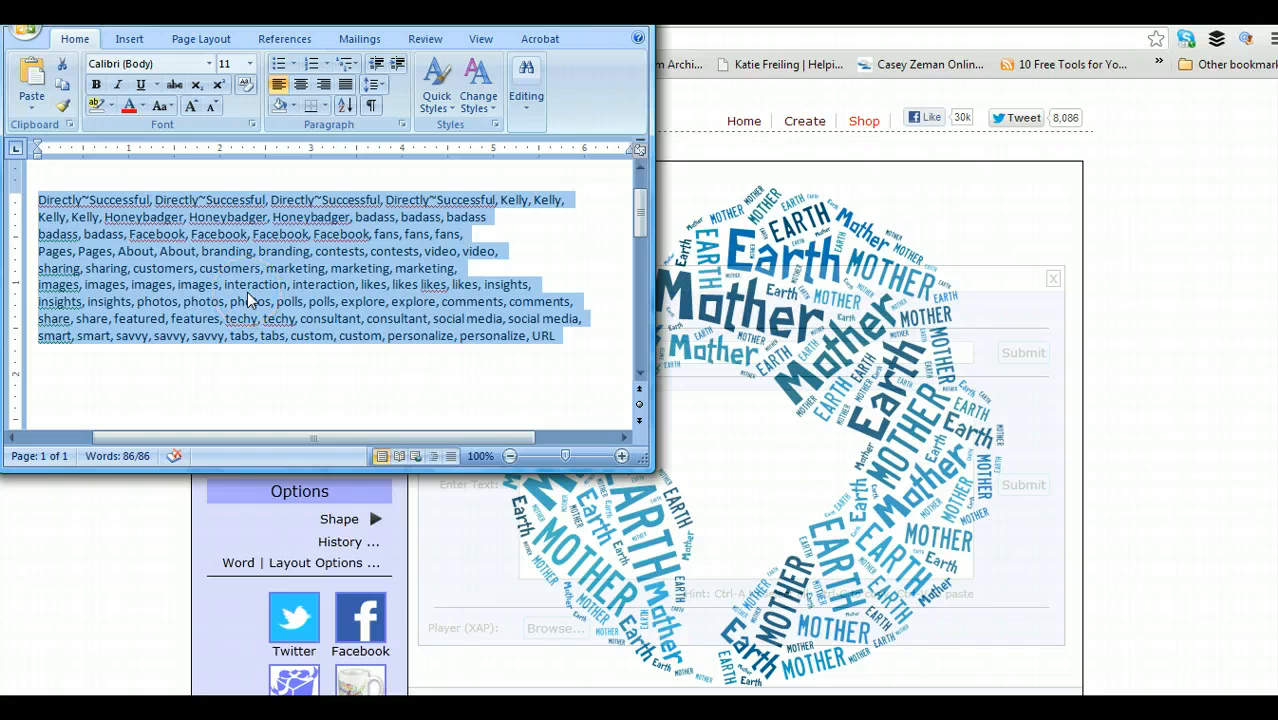
pyautogui.click(757, 176)
pyautogui.click(342, 266)
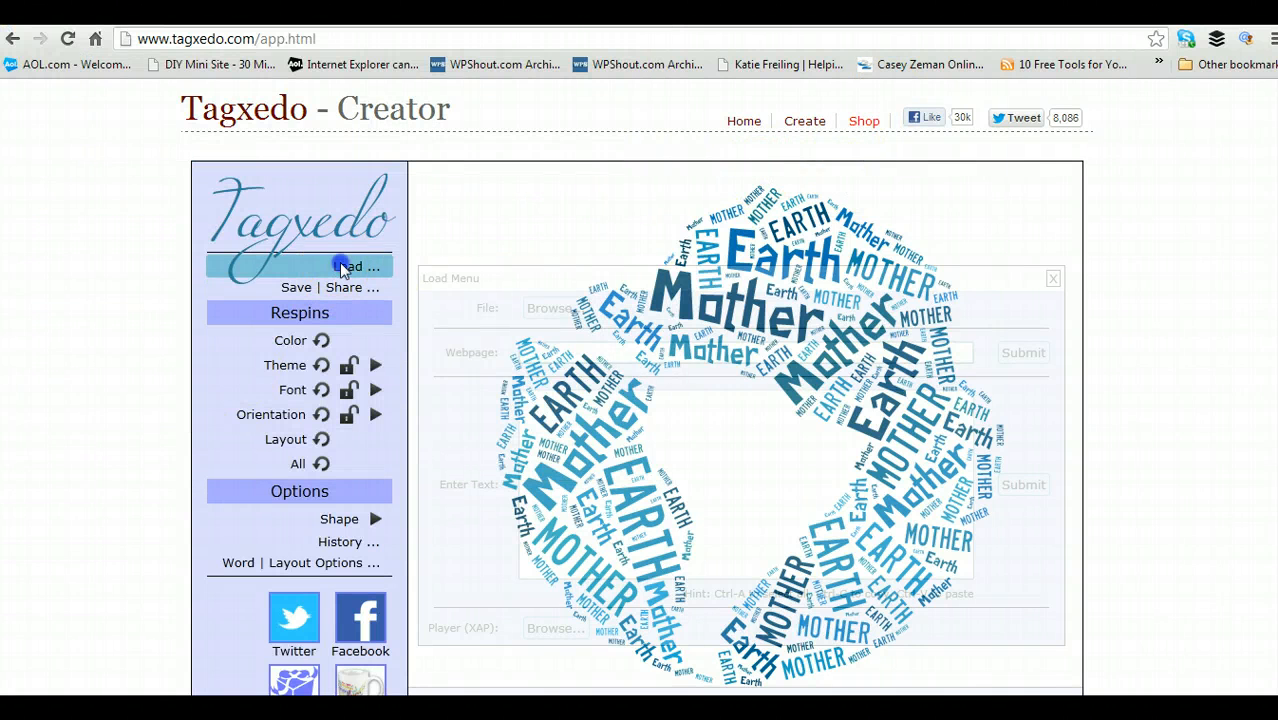
pyautogui.click(360, 270)
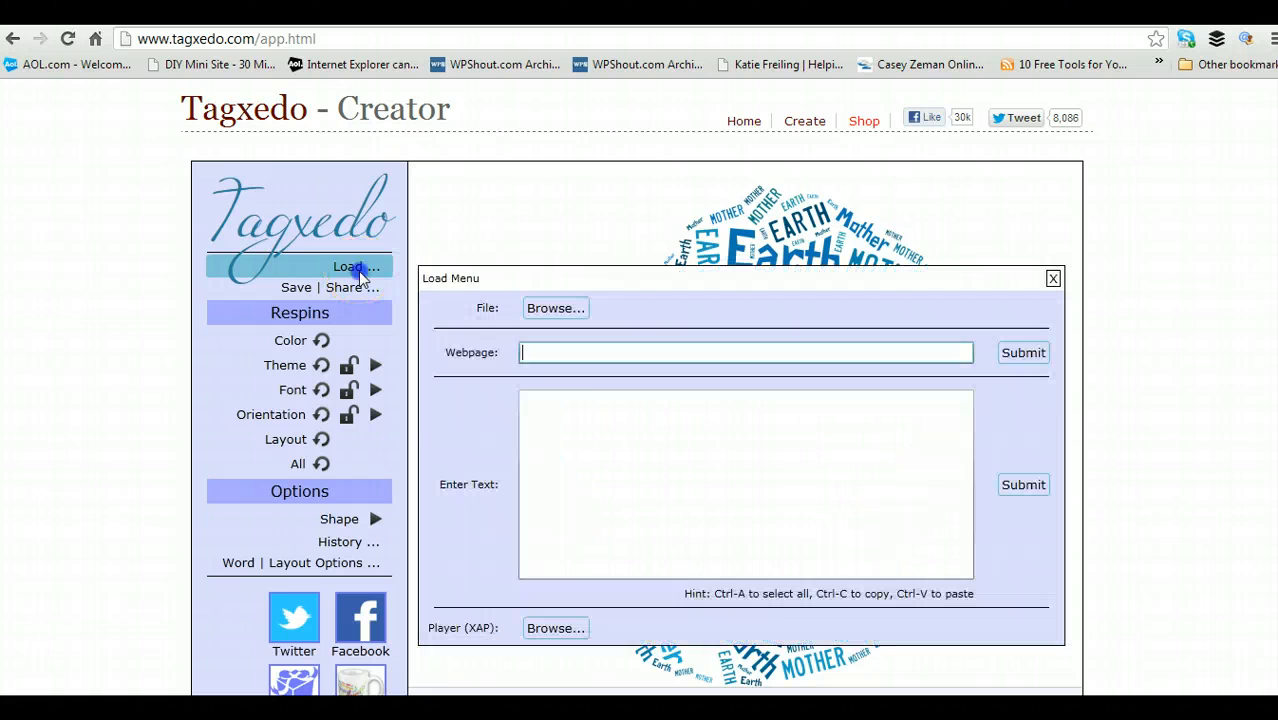
pyautogui.click(571, 436)
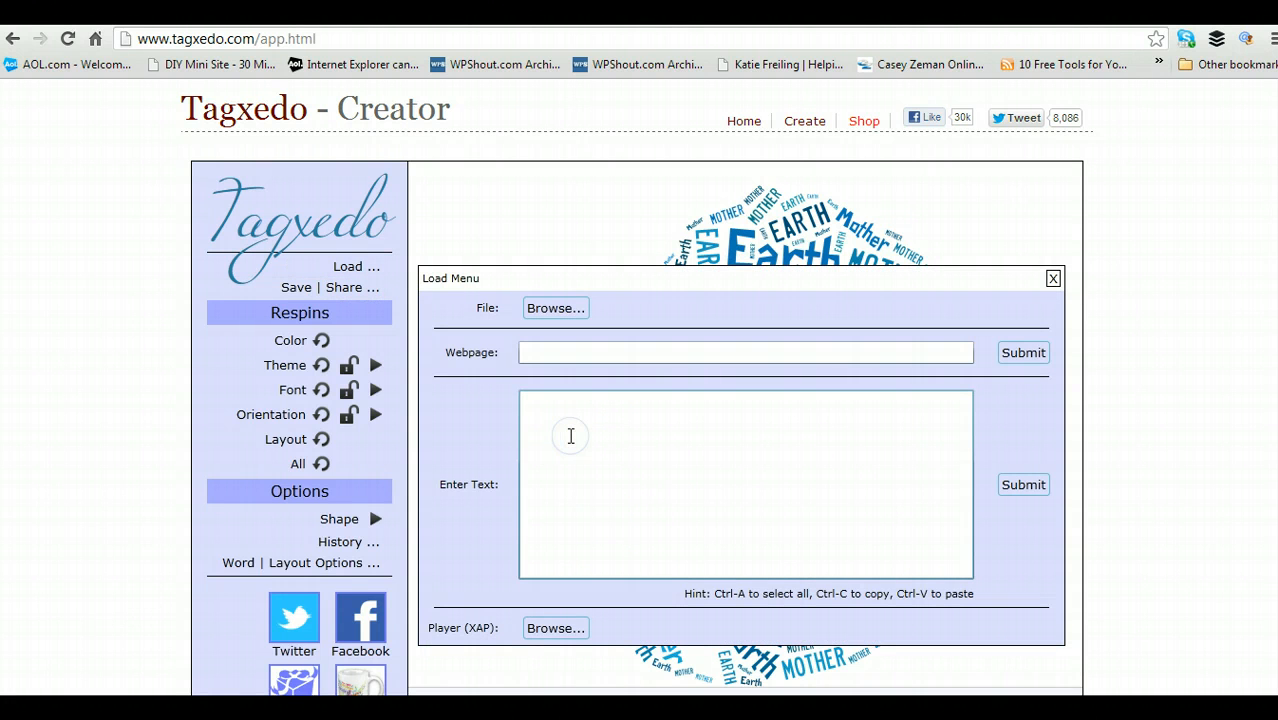
pyautogui.hotkey('ctrl', 'v')
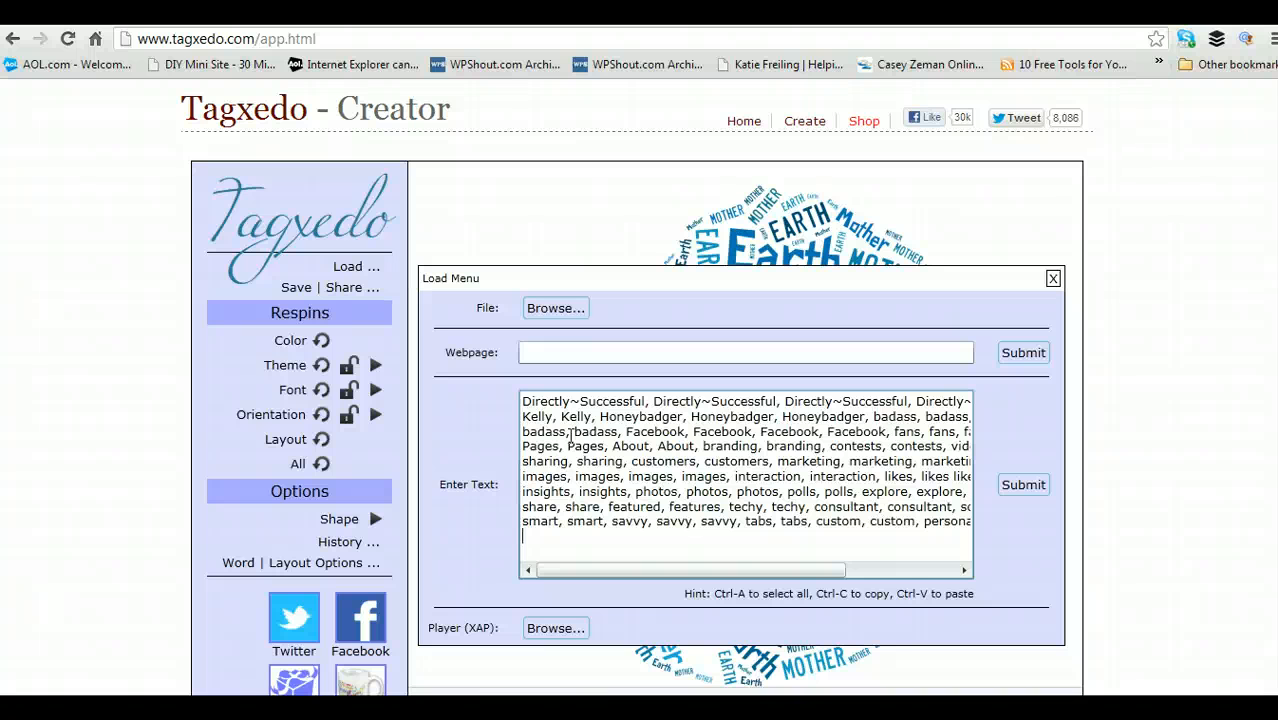
# Submit the pasted keyword text to generate the word cloud, and close the load dialog.
pyautogui.click(1025, 487)
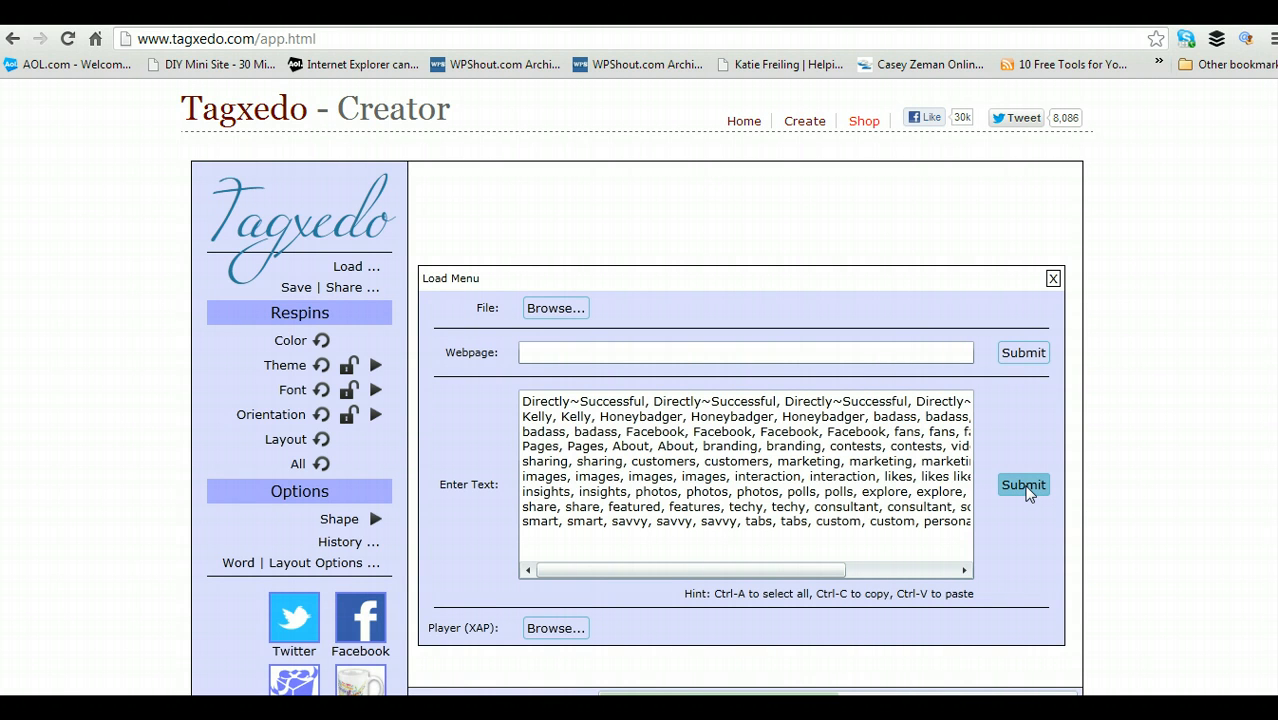
pyautogui.click(1012, 487)
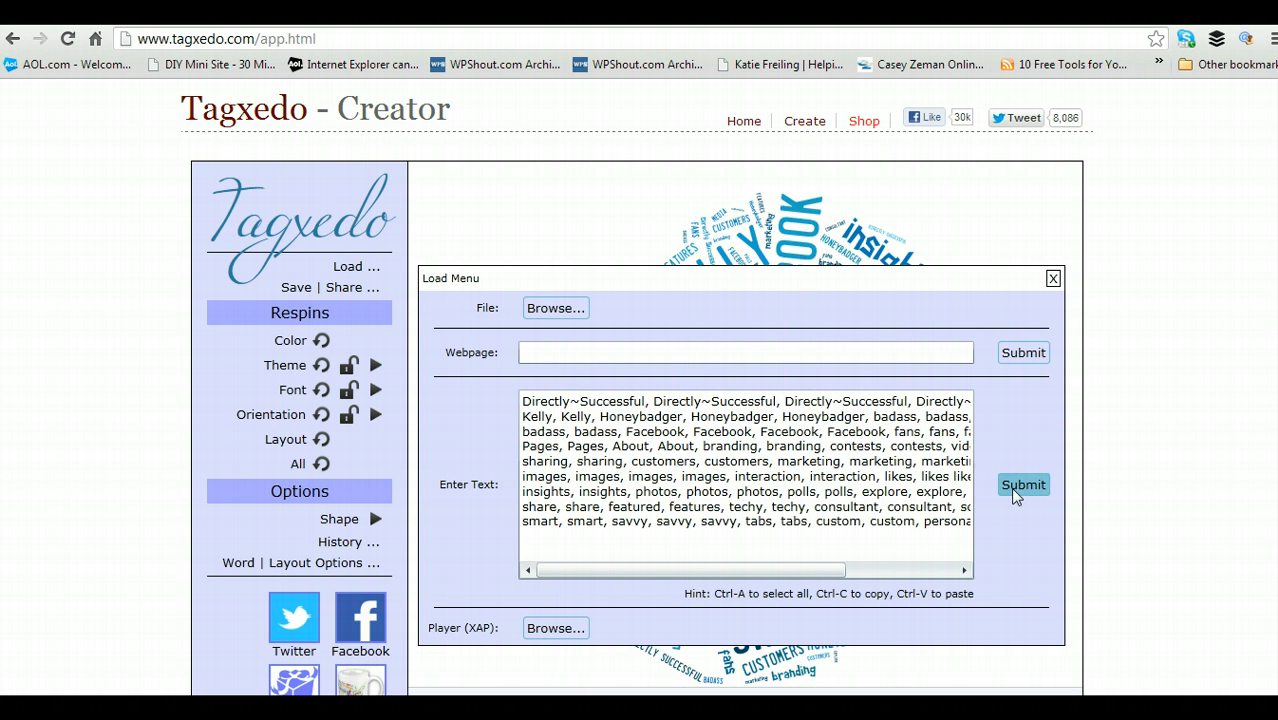
pyautogui.click(1053, 278)
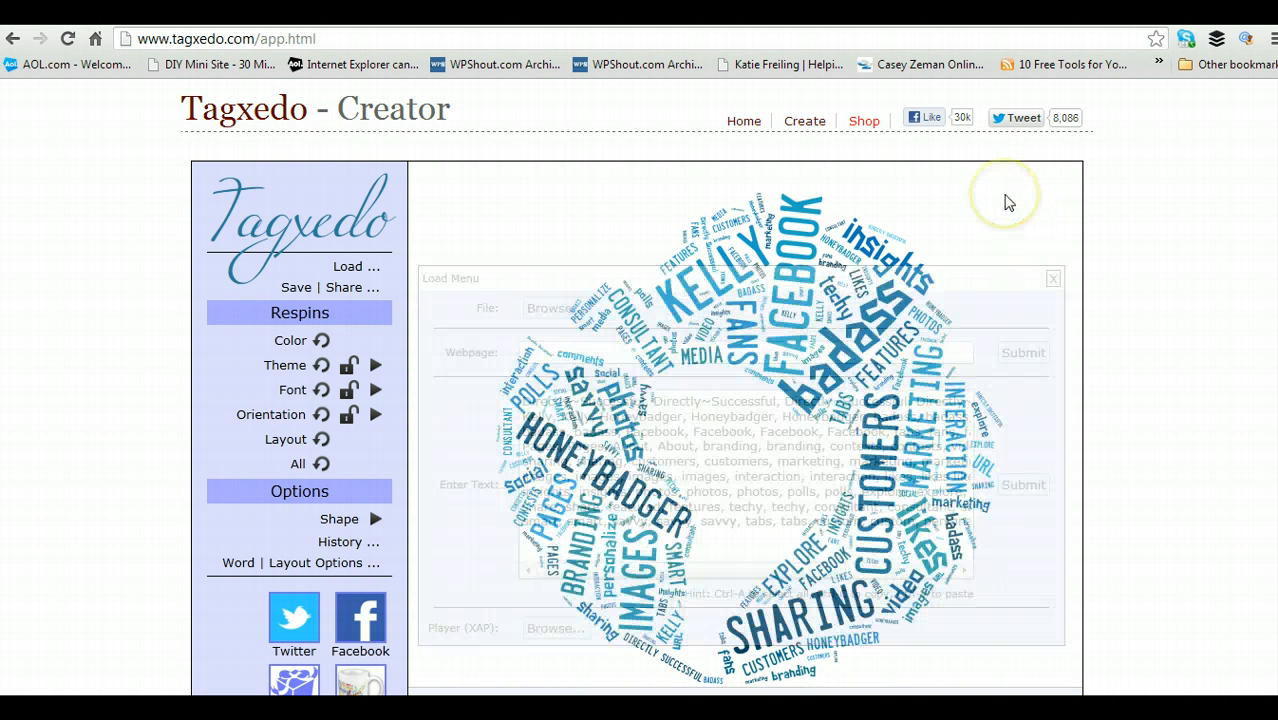
pyautogui.click(1008, 203)
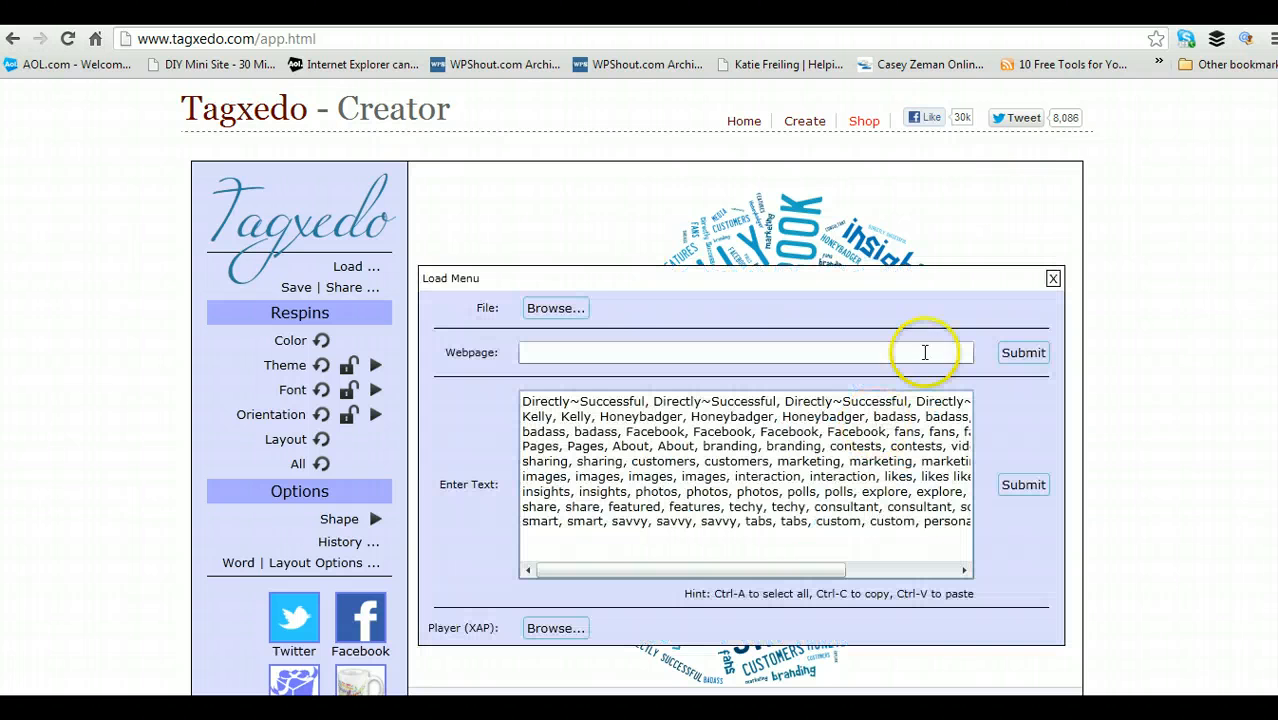
pyautogui.click(1054, 279)
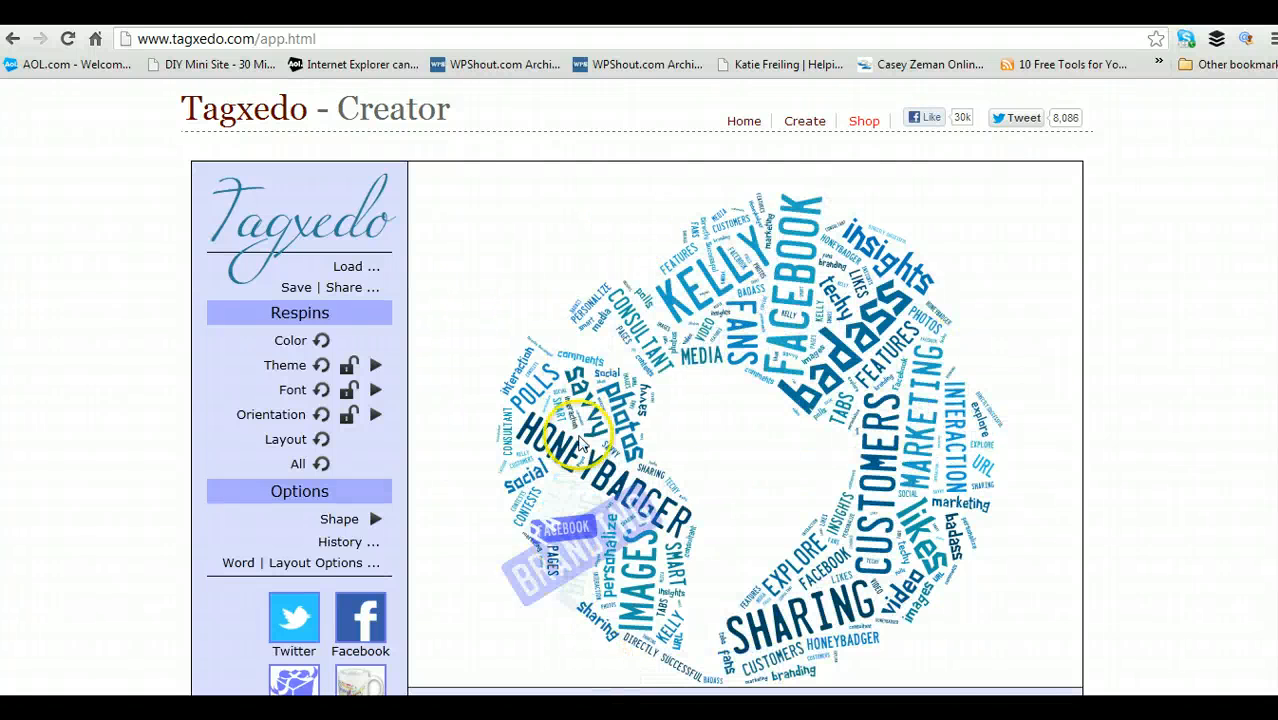
# Change the word cloud's shape to the rectangular speech bubble and close the shape choices.
pyautogui.click(375, 519)
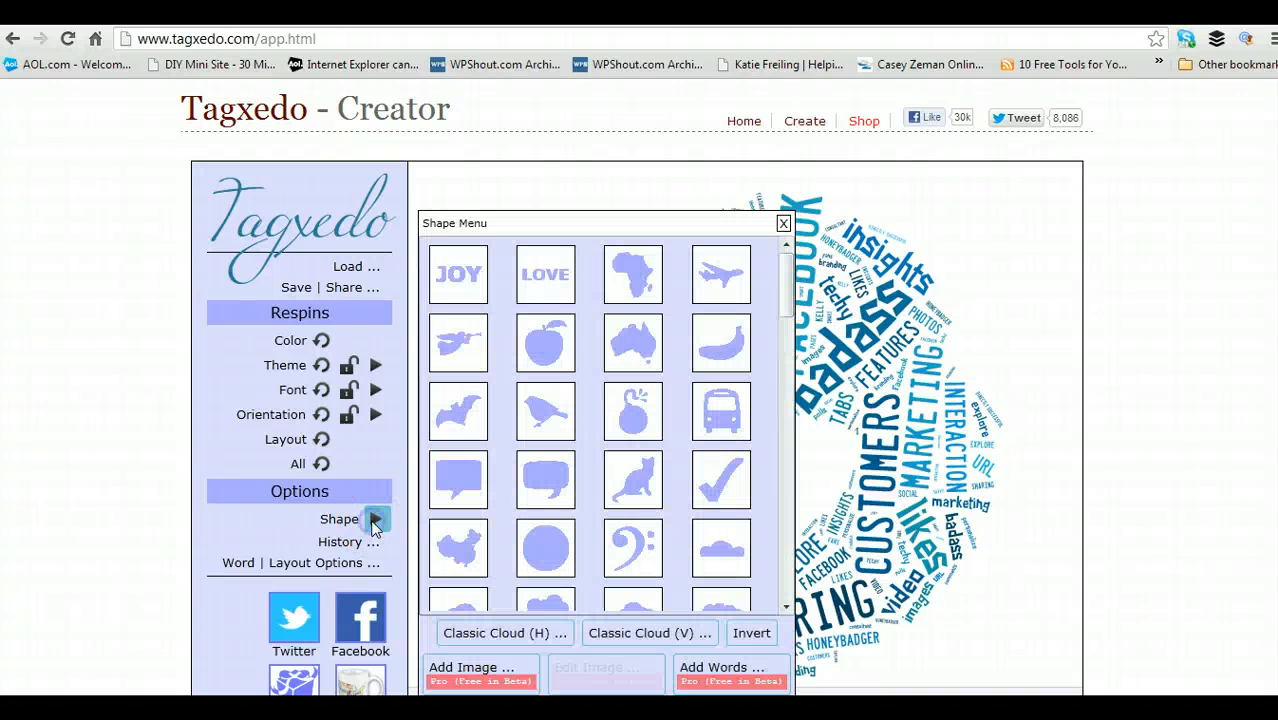
pyautogui.click(479, 487)
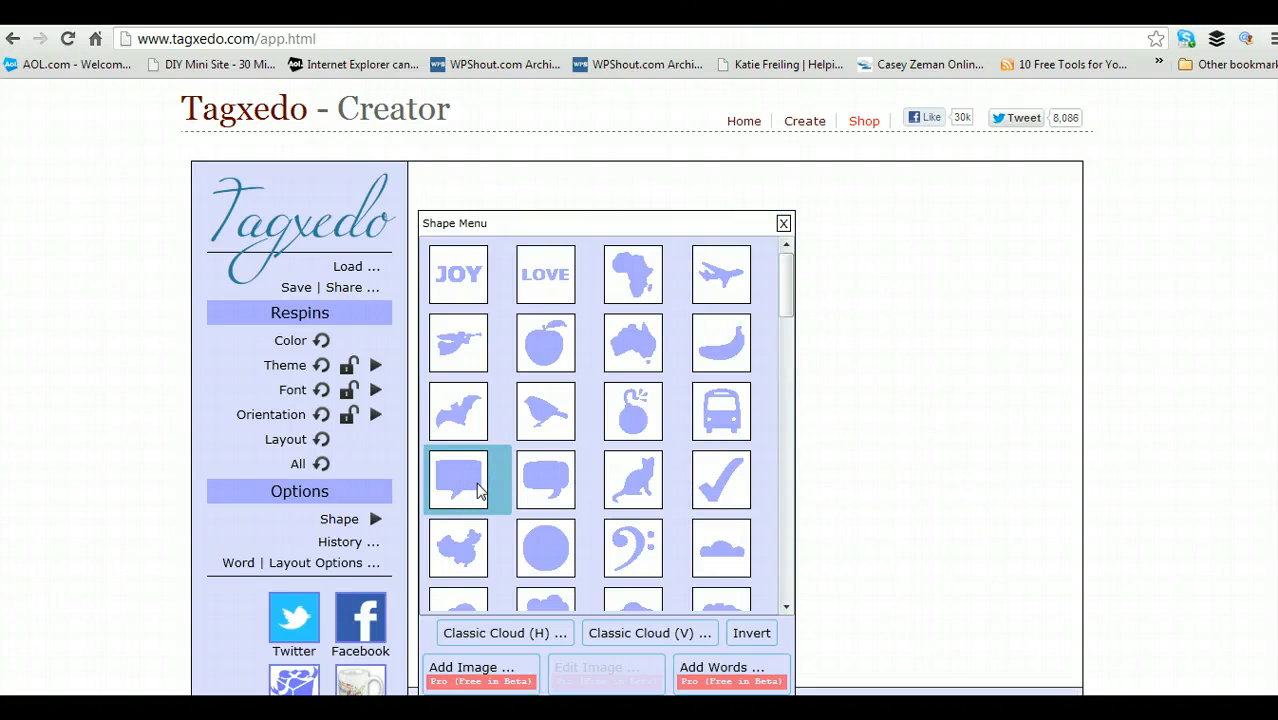
pyautogui.click(784, 228)
pyautogui.click(784, 223)
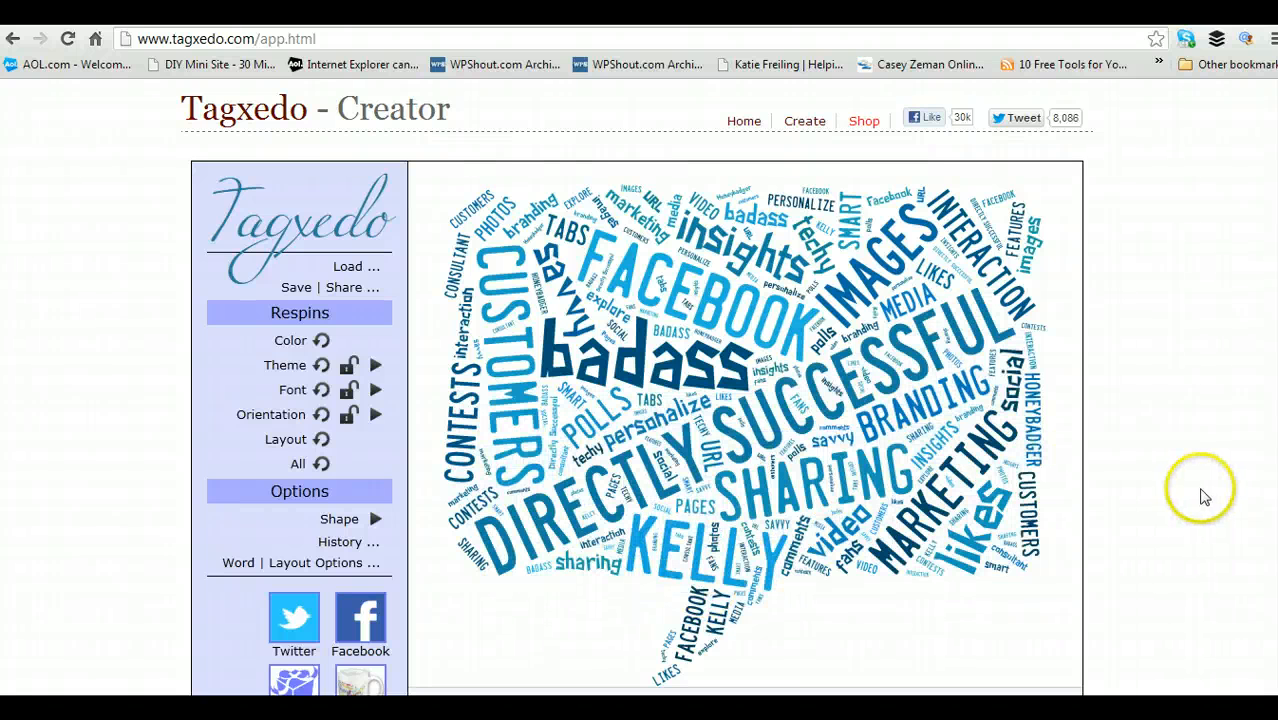
# Change the word cloud's shape to the first full heart in the shape library and close the choices.
pyautogui.click(374, 518)
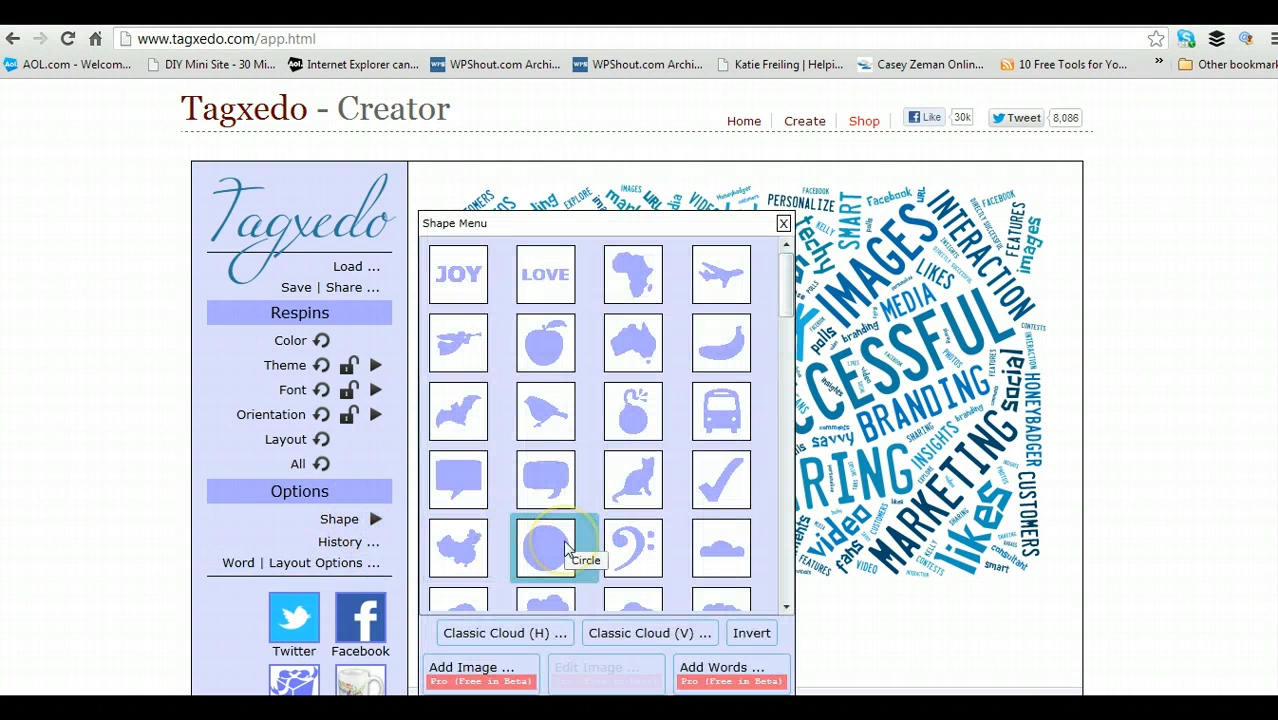
pyautogui.scroll(-3, 565, 545)
pyautogui.scroll(-1, 565, 545)
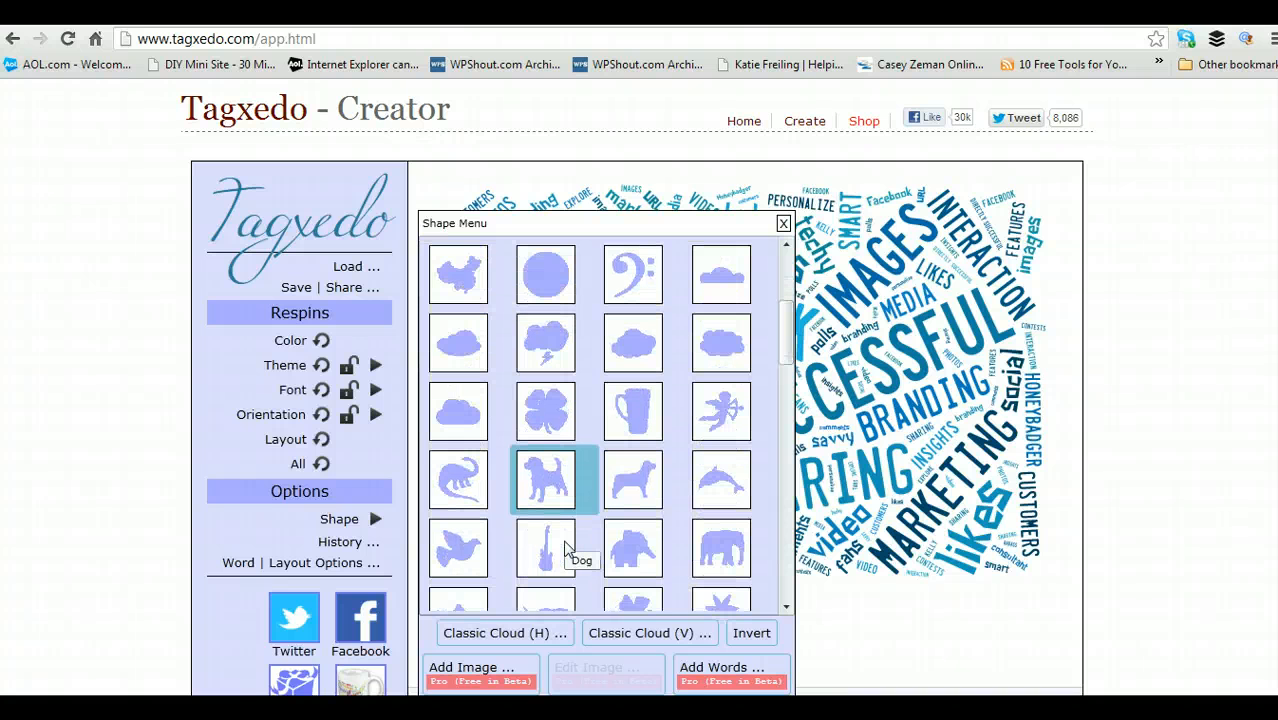
pyautogui.scroll(-4, 565, 545)
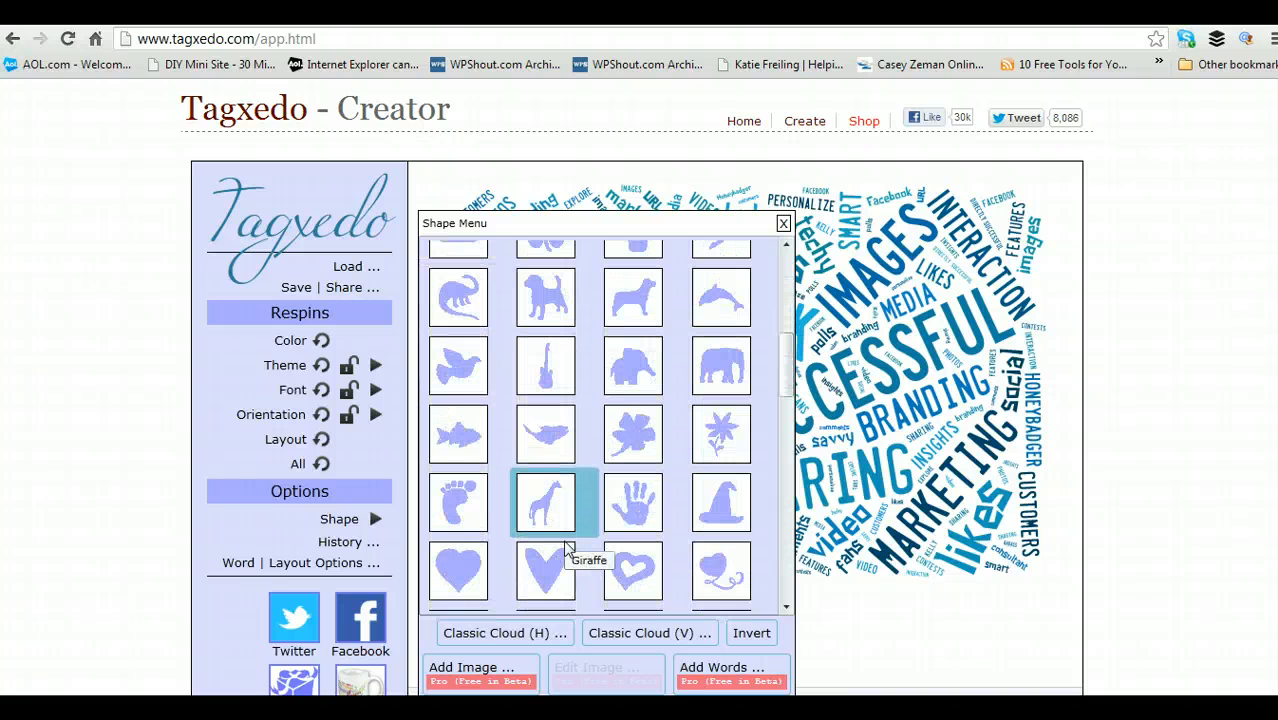
pyautogui.scroll(-3, 565, 545)
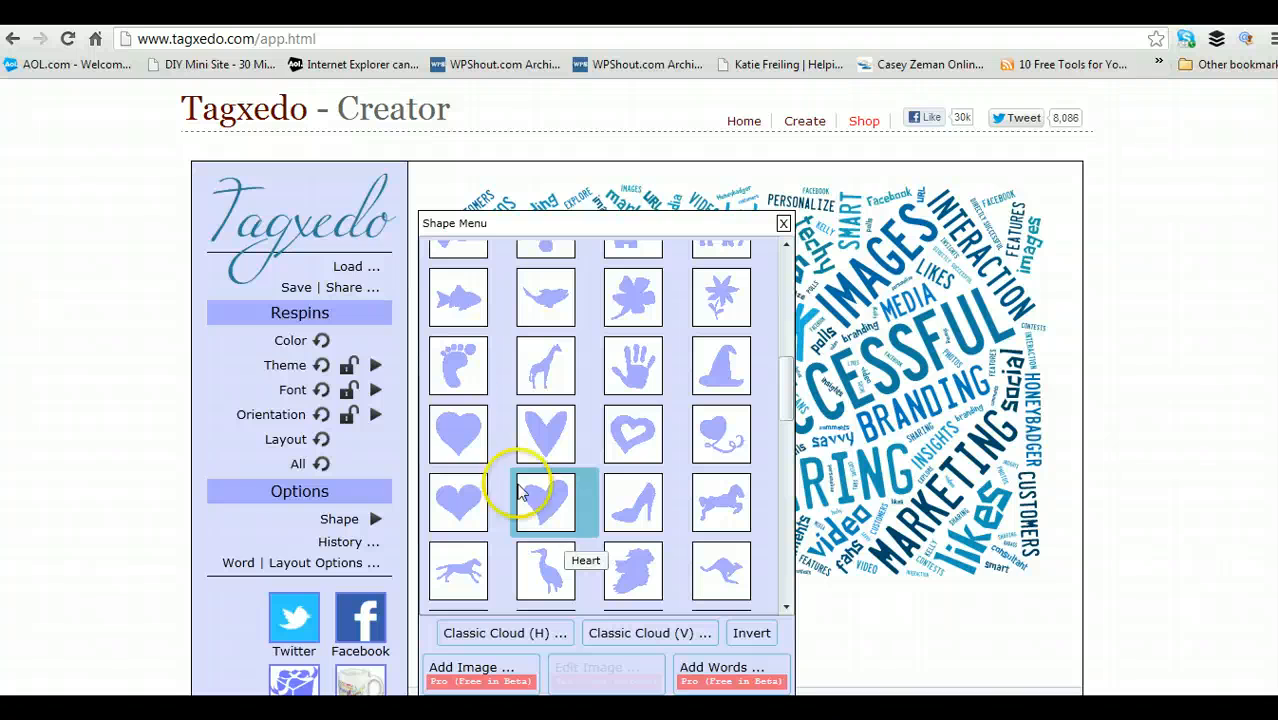
pyautogui.click(468, 445)
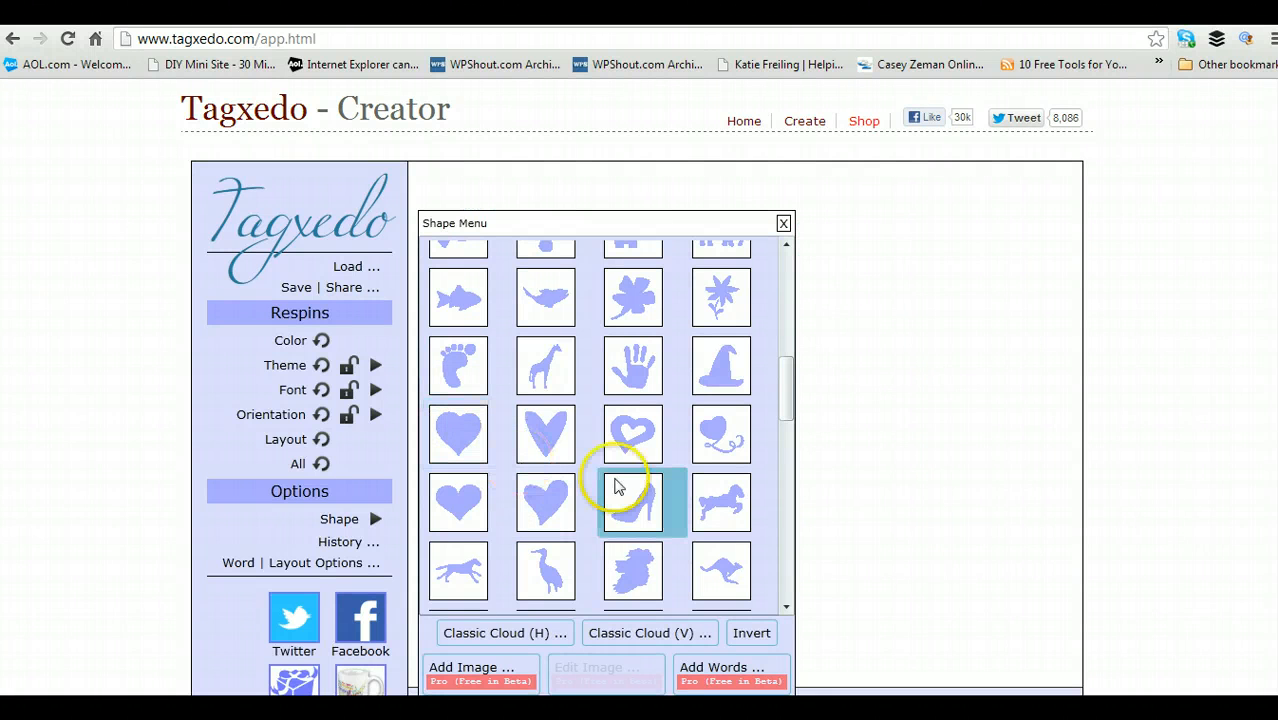
pyautogui.click(783, 222)
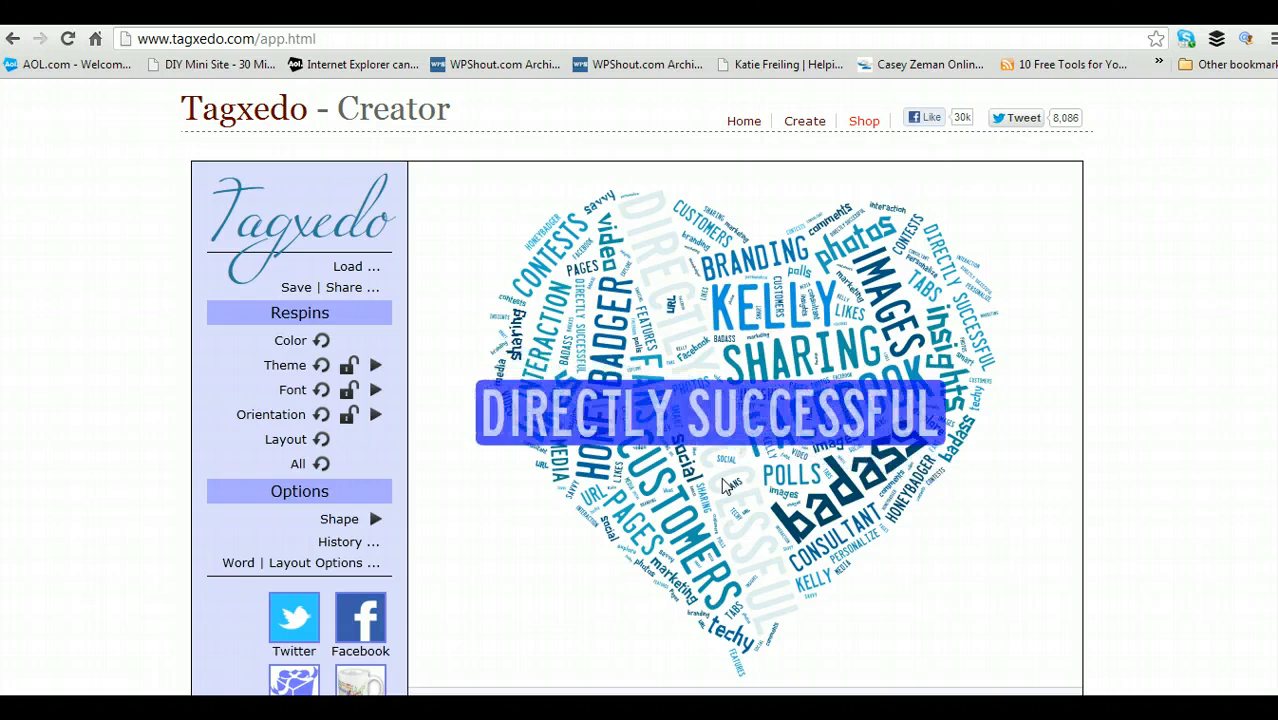
# Change the word cloud's shape to the high-heeled shoe and close the shape choices.
pyautogui.click(339, 522)
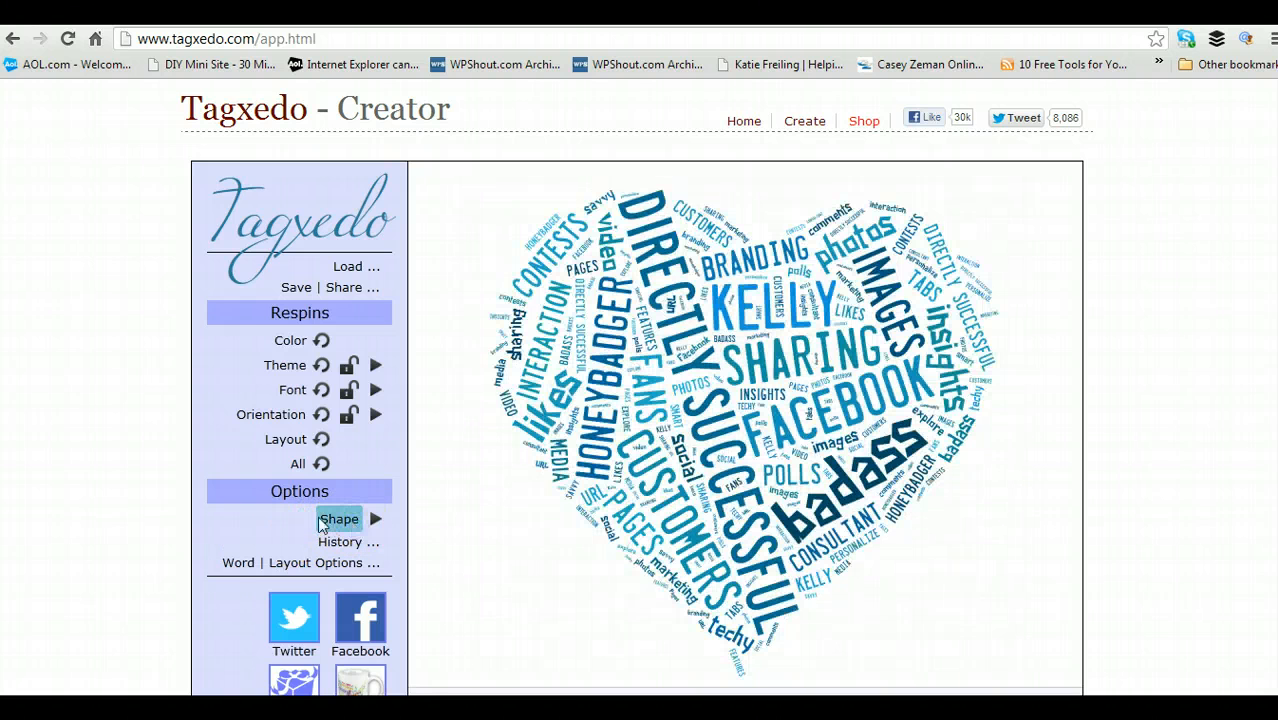
pyautogui.click(333, 524)
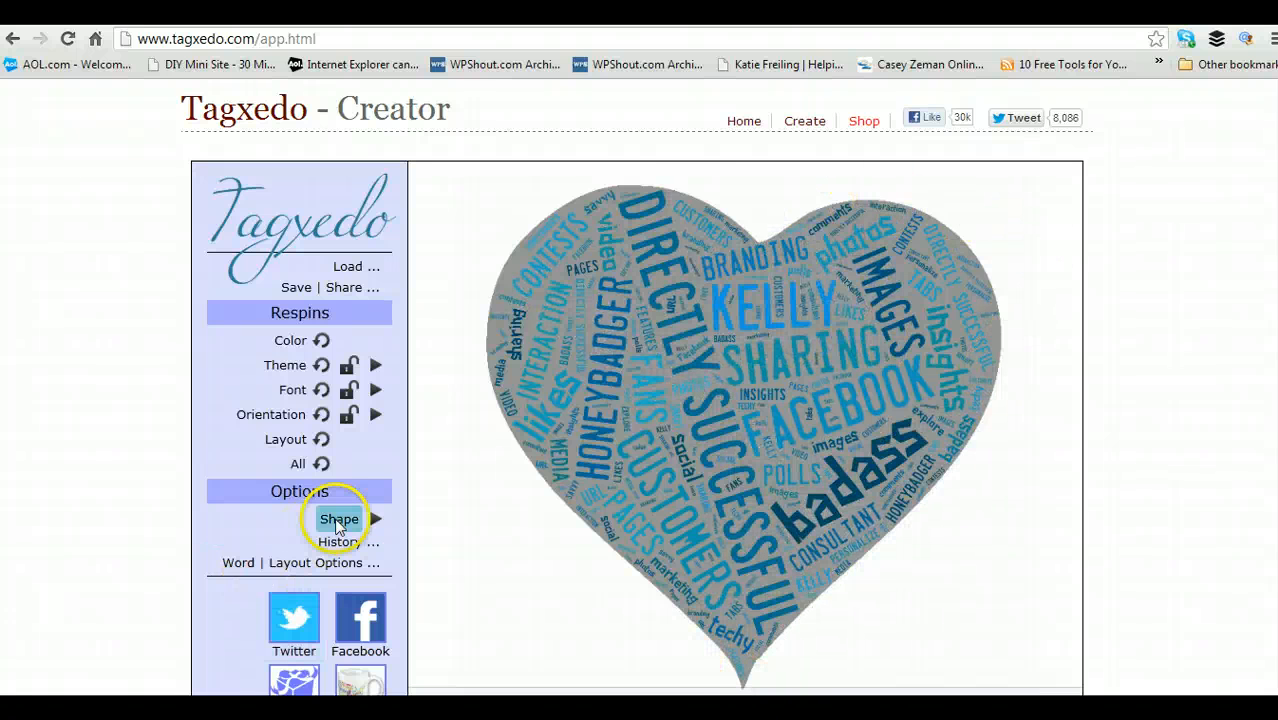
pyautogui.click(338, 522)
pyautogui.click(375, 519)
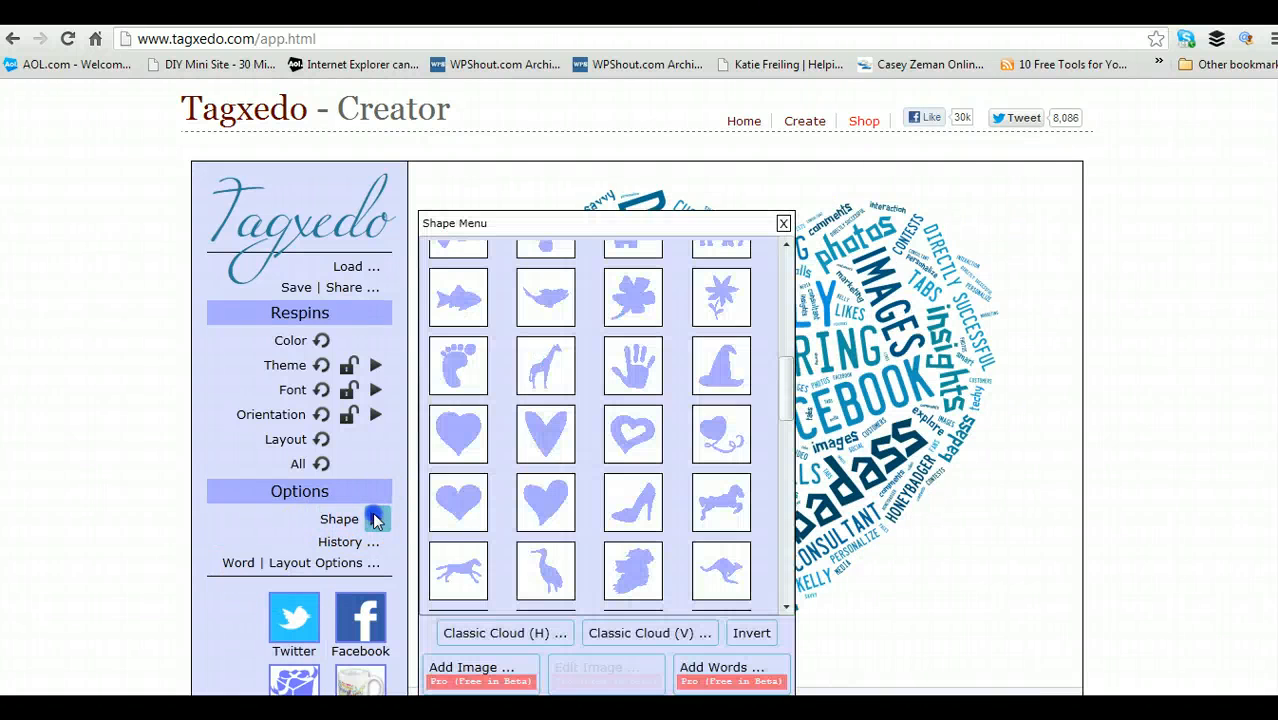
pyautogui.click(632, 508)
pyautogui.click(785, 222)
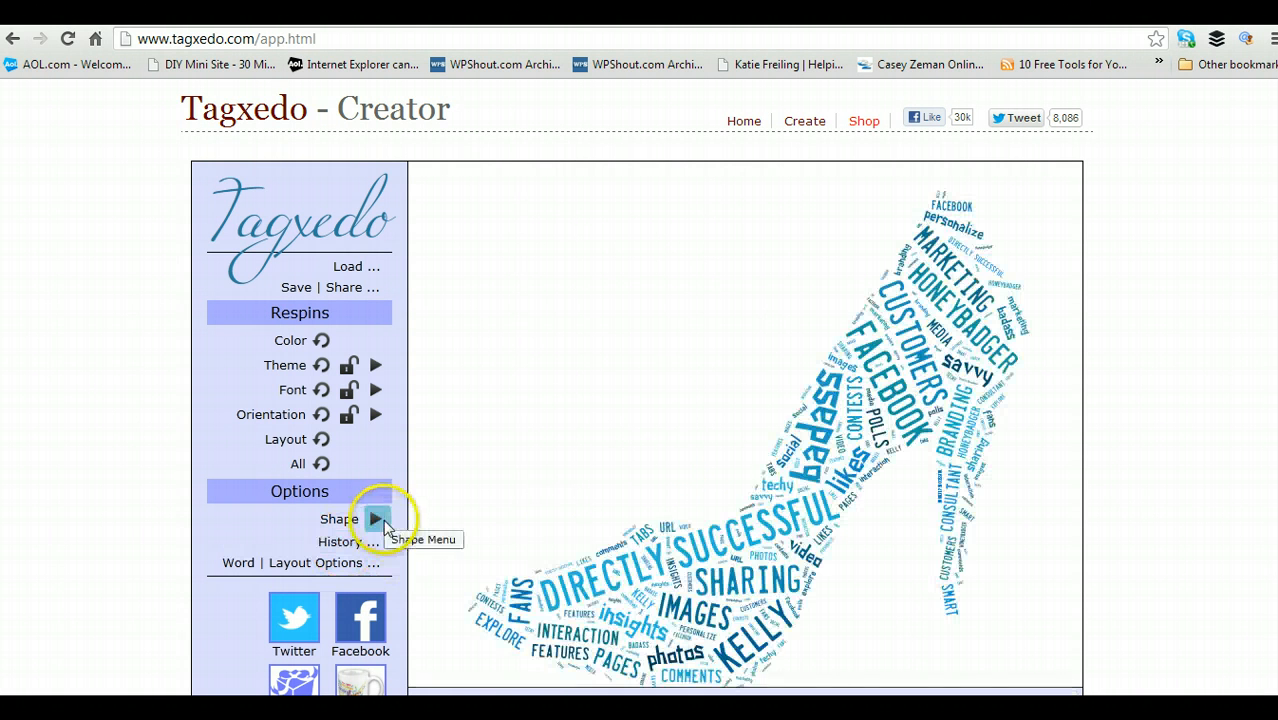
# Change the word cloud's shape to the shooting star and dismiss the shape choices.
pyautogui.click(378, 519)
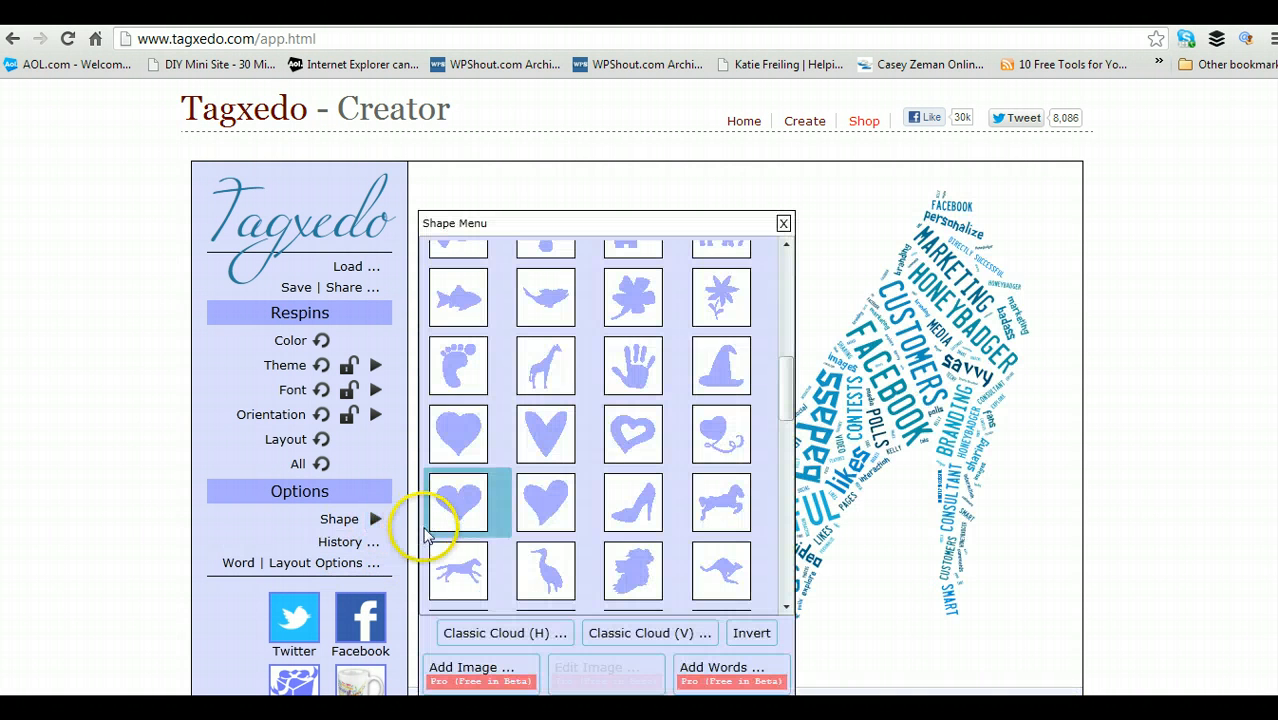
pyautogui.scroll(-2, 500, 545)
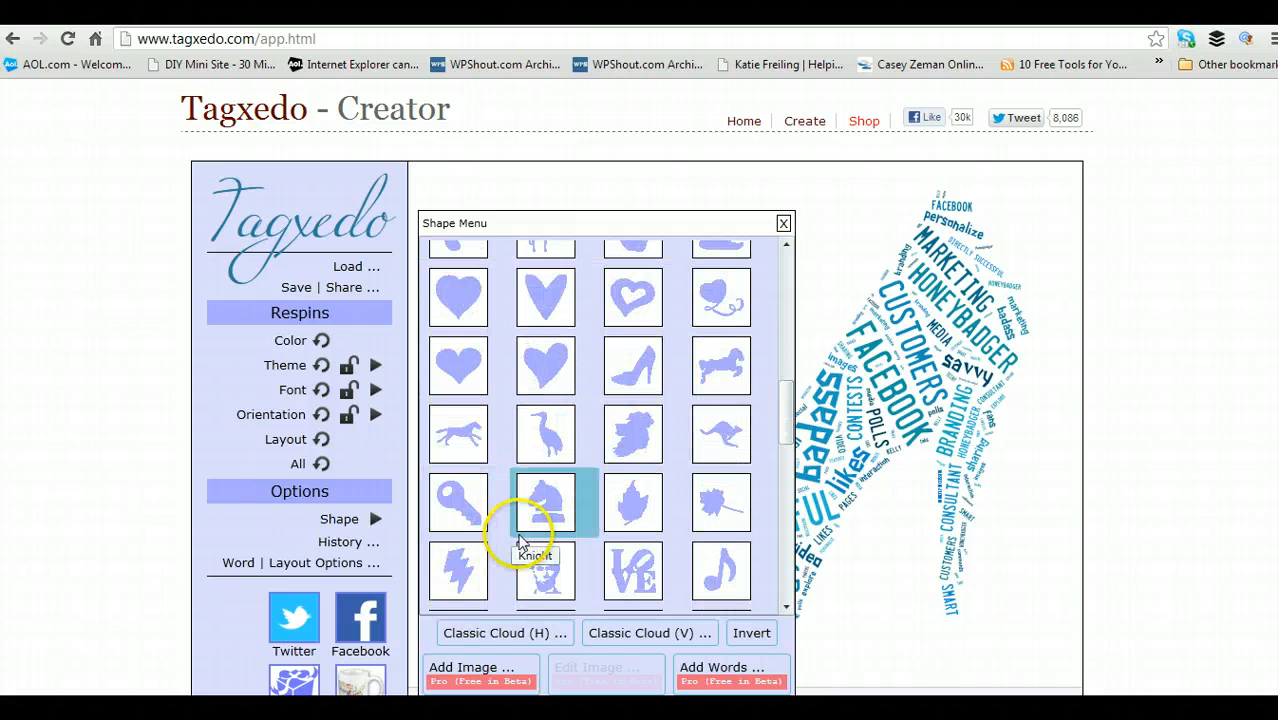
pyautogui.scroll(-1, 519, 541)
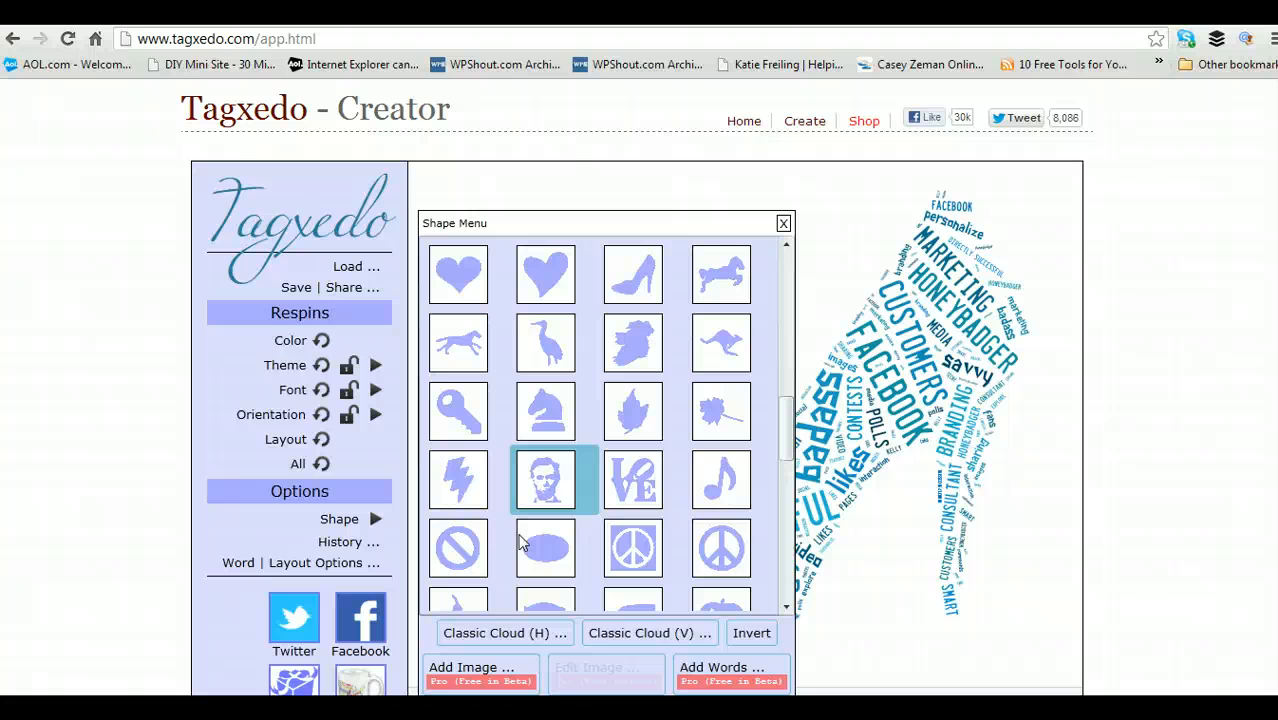
pyautogui.click(522, 541)
pyautogui.scroll(-1, 520, 541)
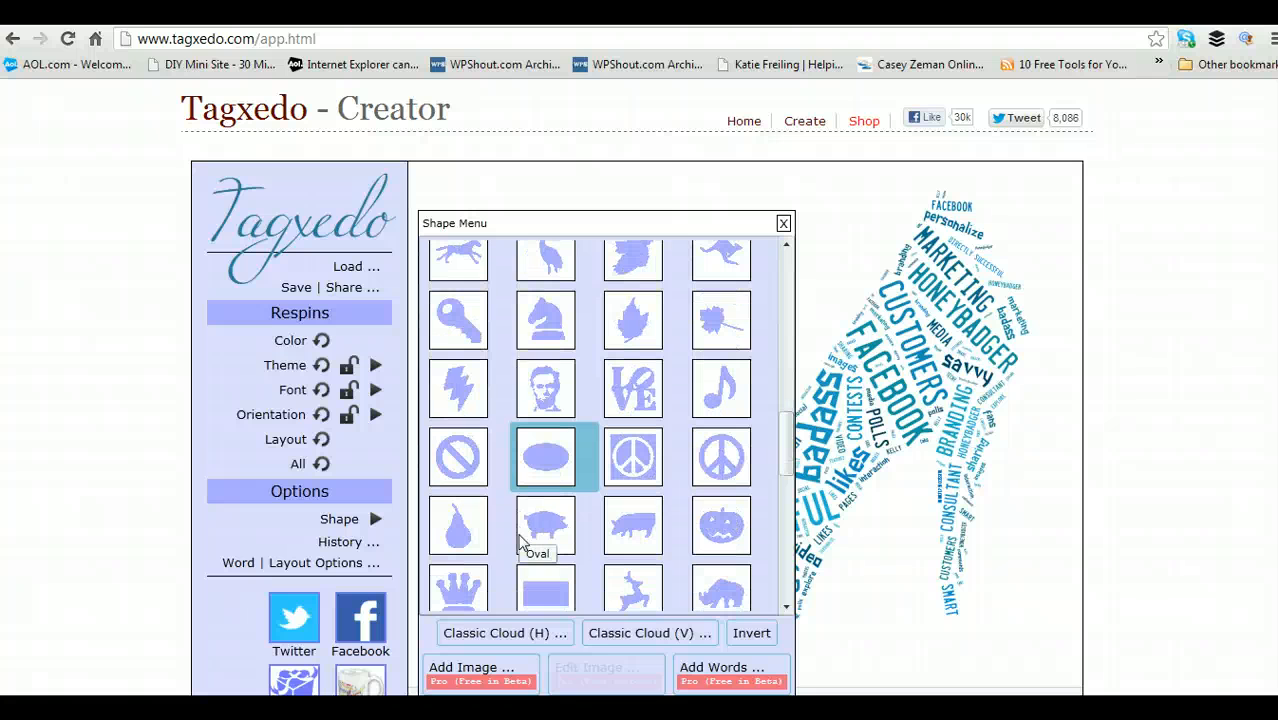
pyautogui.scroll(-3, 520, 541)
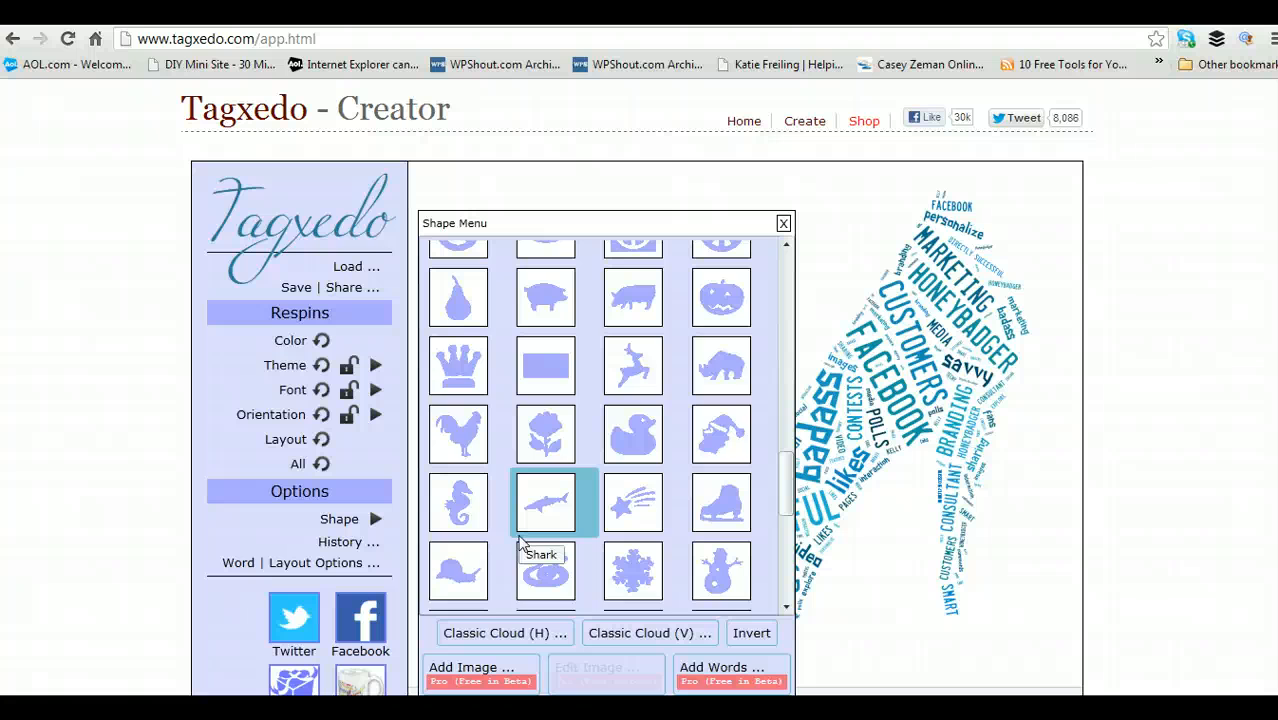
pyautogui.scroll(-2, 520, 541)
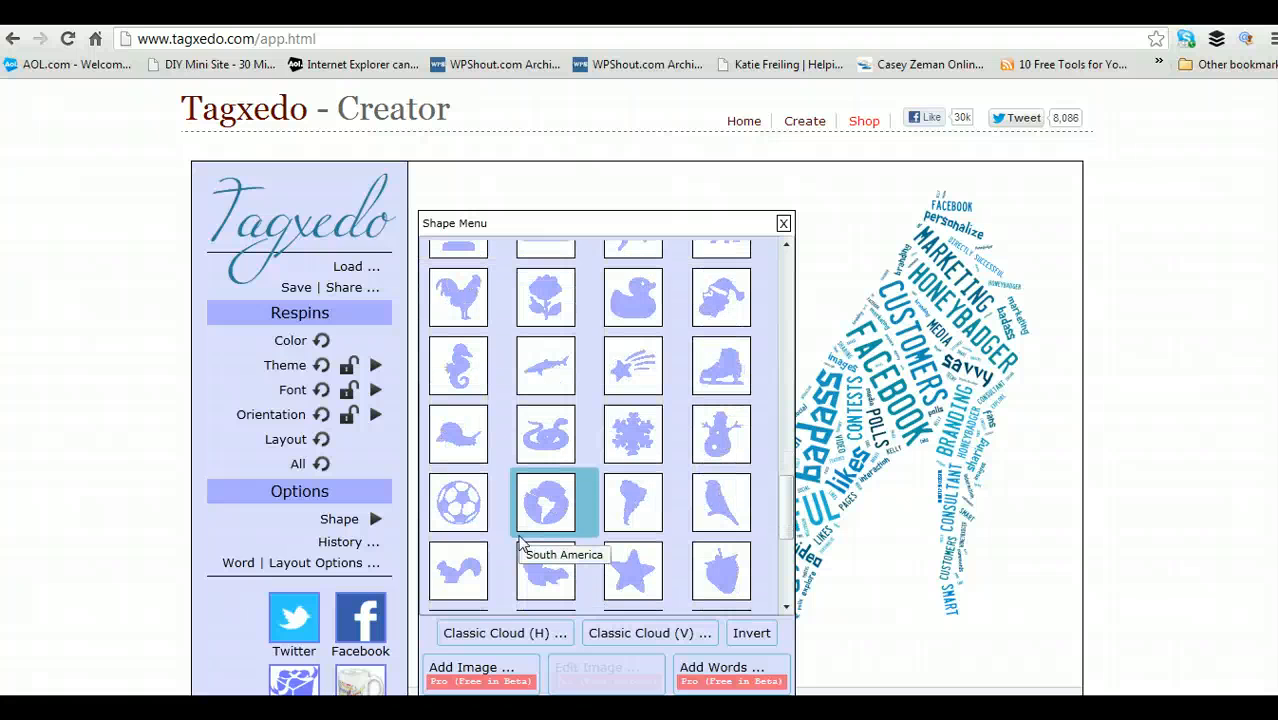
pyautogui.click(631, 370)
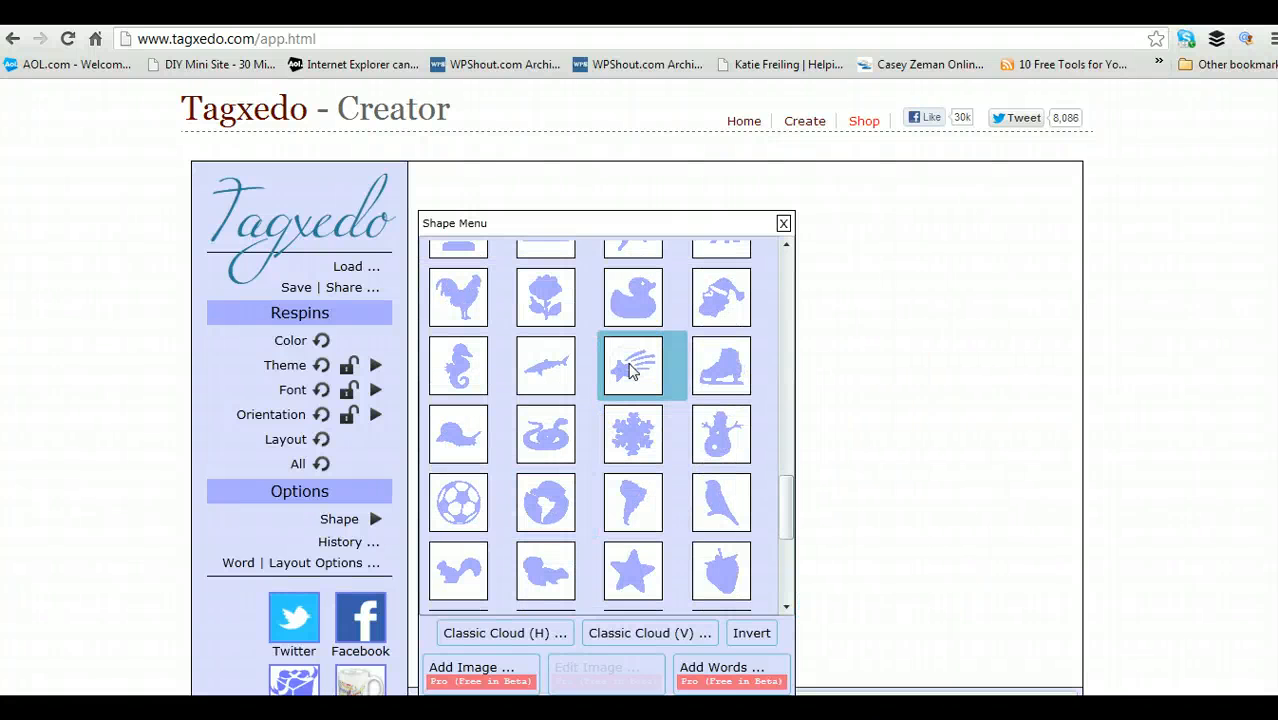
pyautogui.click(345, 562)
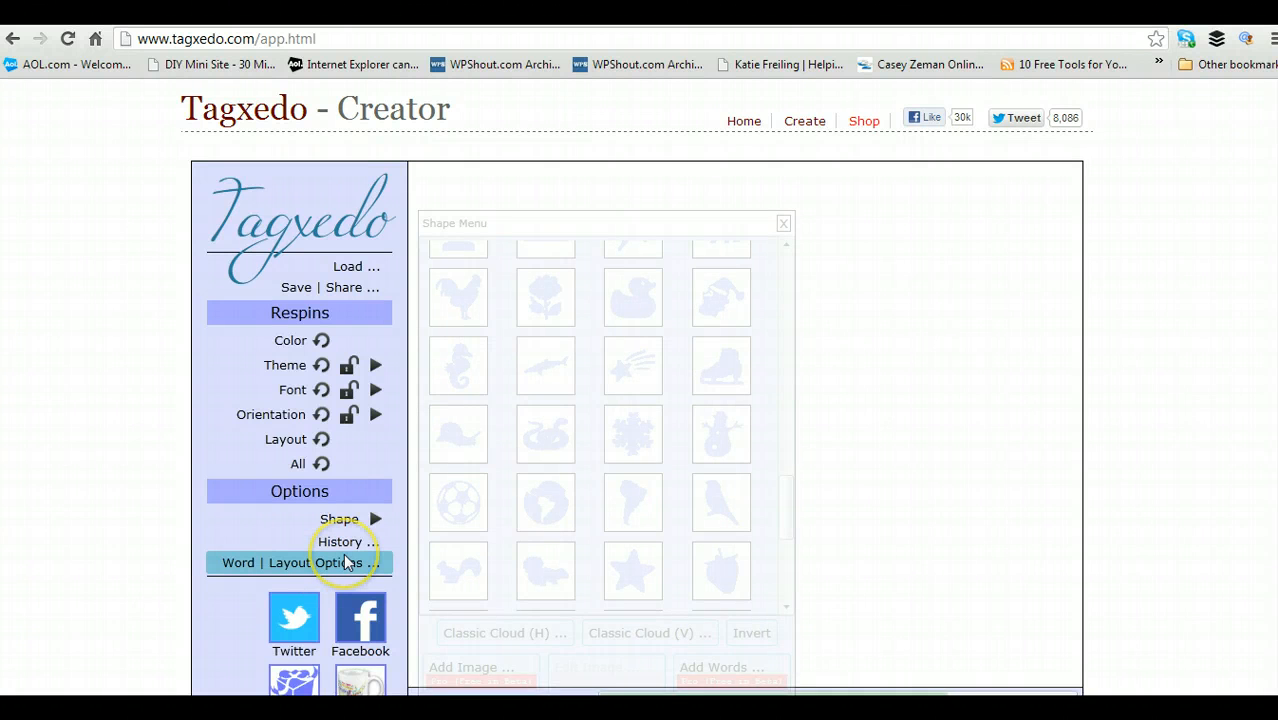
# Change the word cloud's shape to the solid five-pointed star and close the shape choices.
pyautogui.click(784, 223)
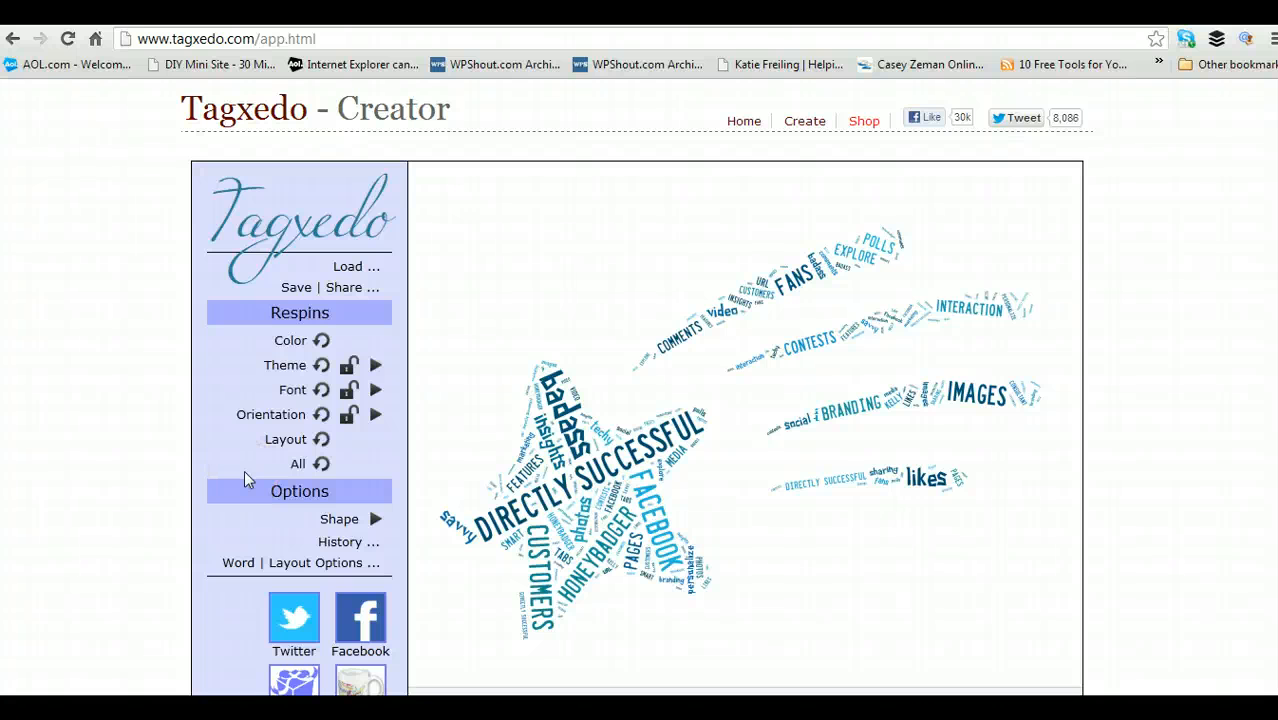
pyautogui.click(375, 520)
pyautogui.scroll(-2, 571, 514)
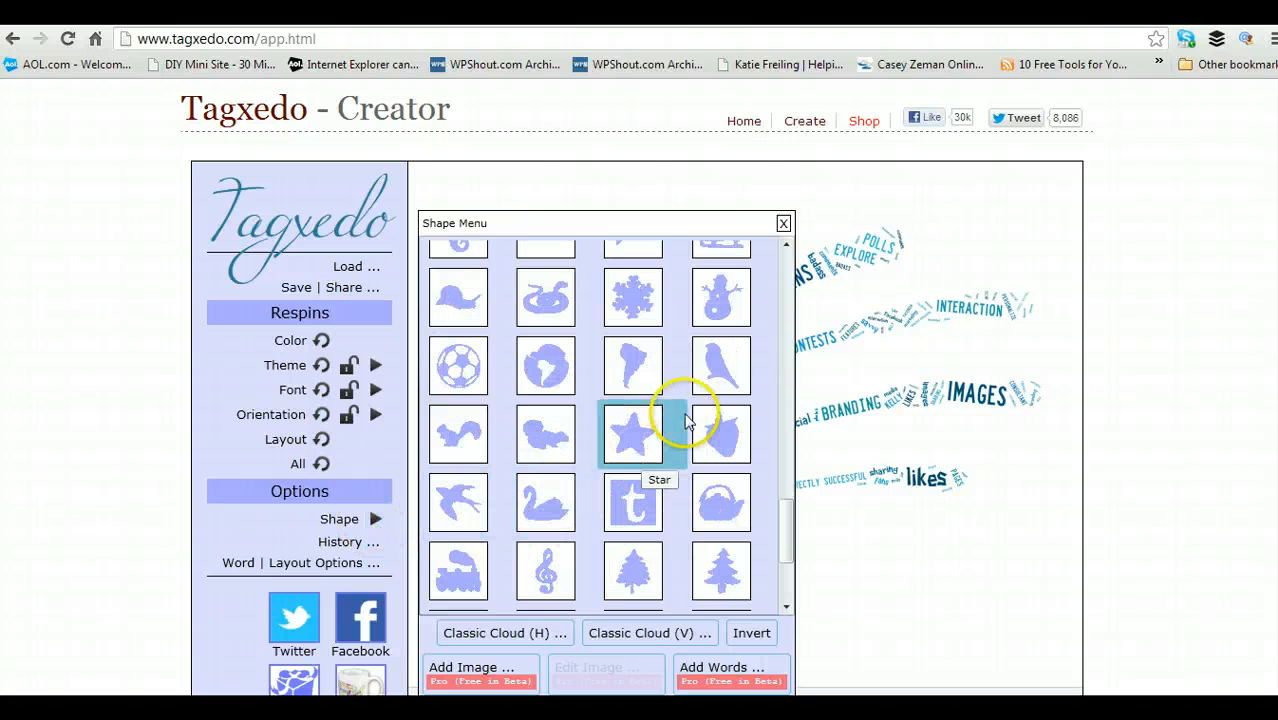
pyautogui.click(640, 428)
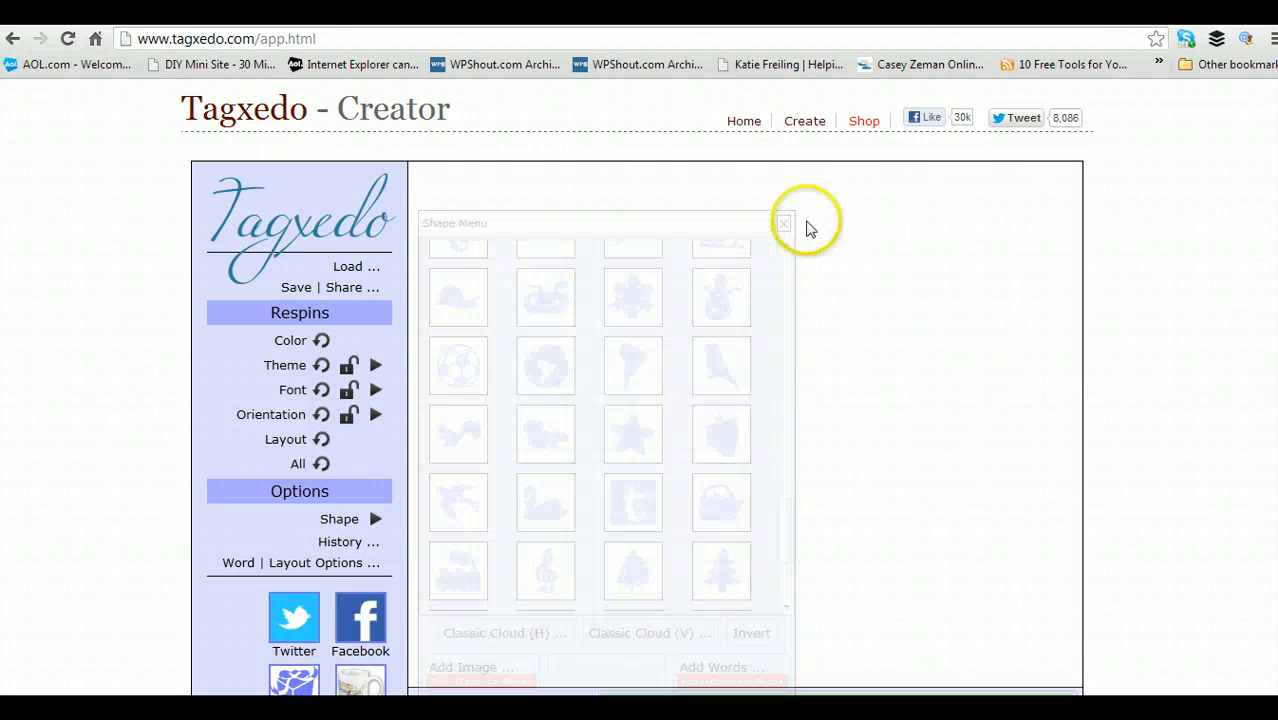
pyautogui.click(785, 225)
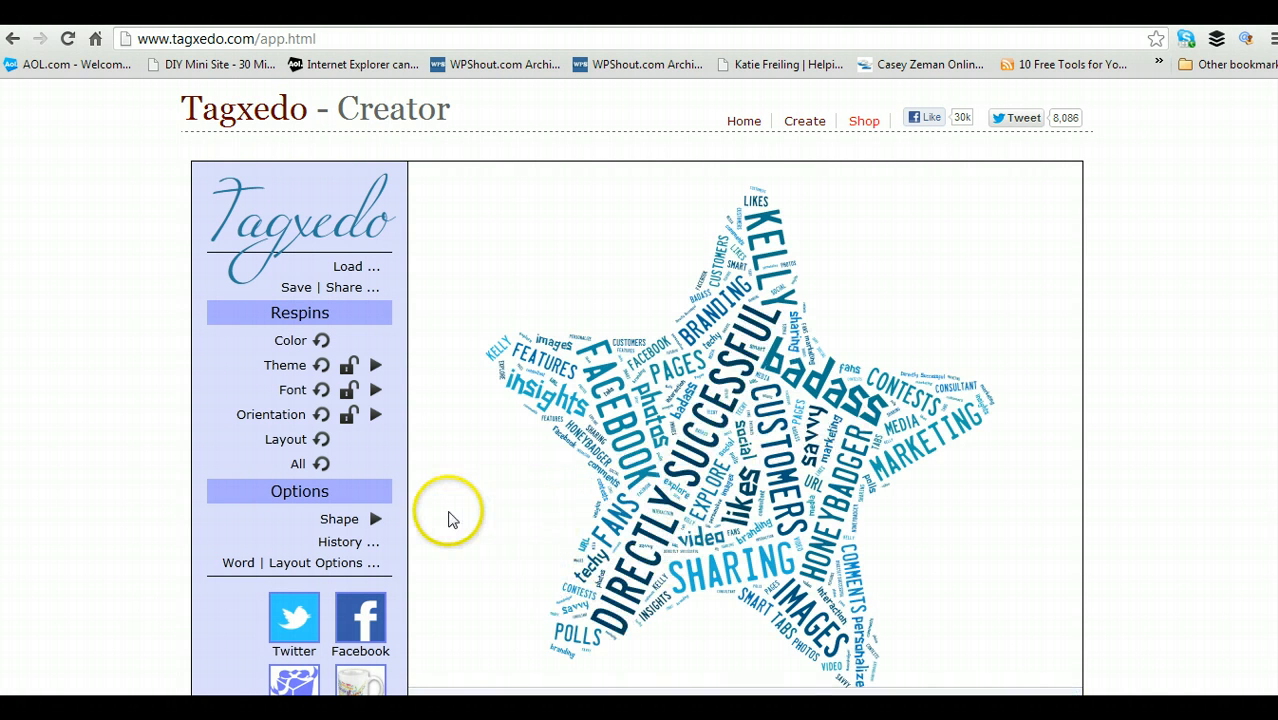
# Browse the shape library from its last entries back up to the speech bubbles, and close it without choosing a shape.
pyautogui.click(374, 519)
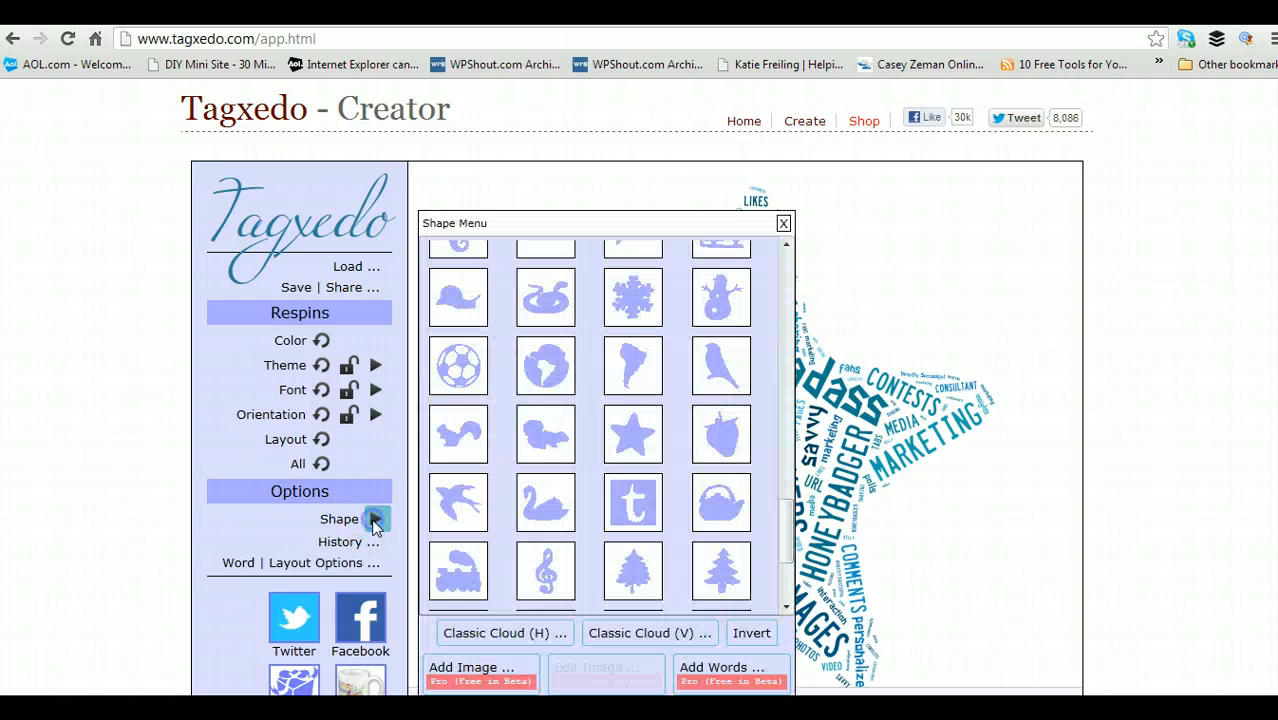
pyautogui.scroll(-2, 519, 525)
pyautogui.scroll(-1, 519, 525)
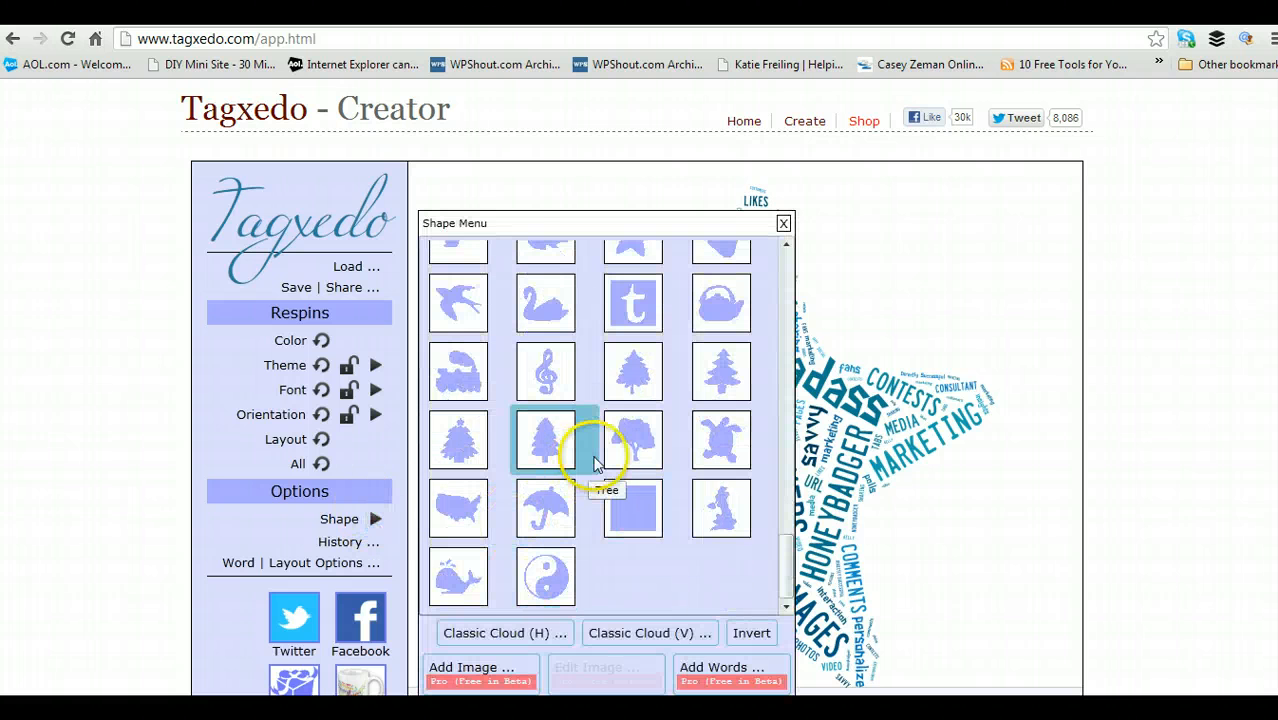
pyautogui.scroll(1, 595, 465)
pyautogui.scroll(10, 595, 465)
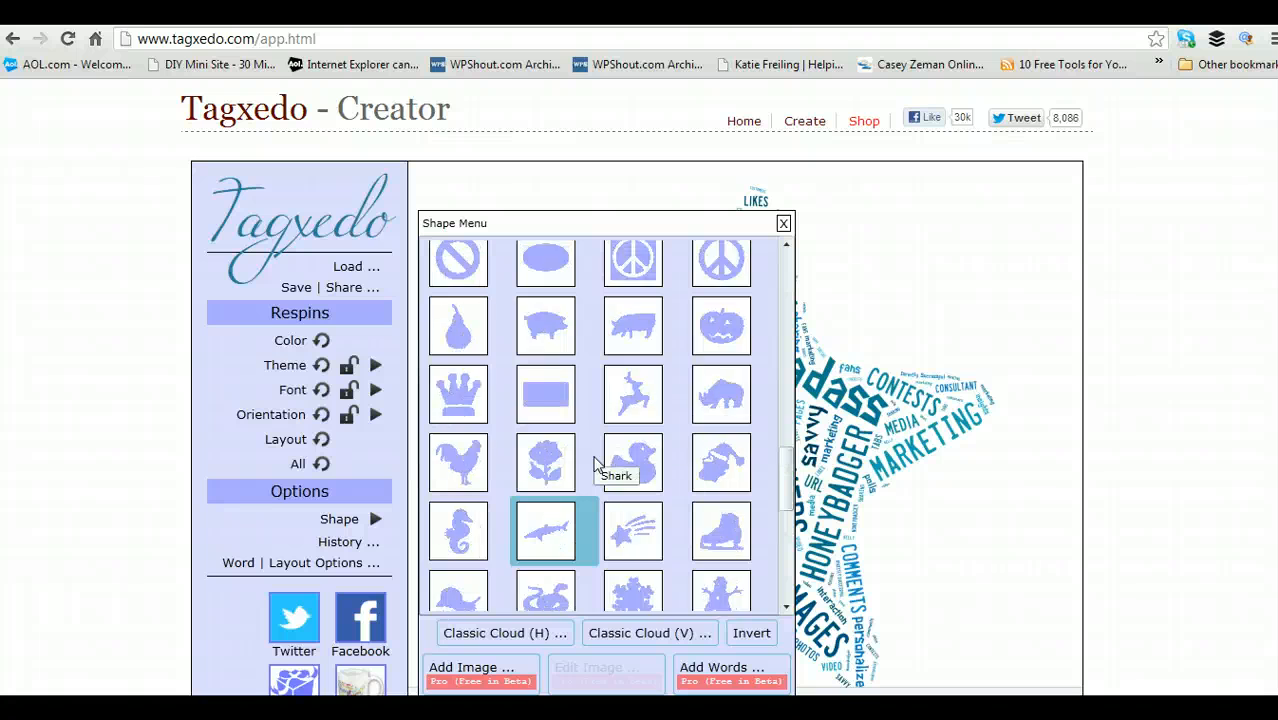
pyautogui.scroll(5, 595, 465)
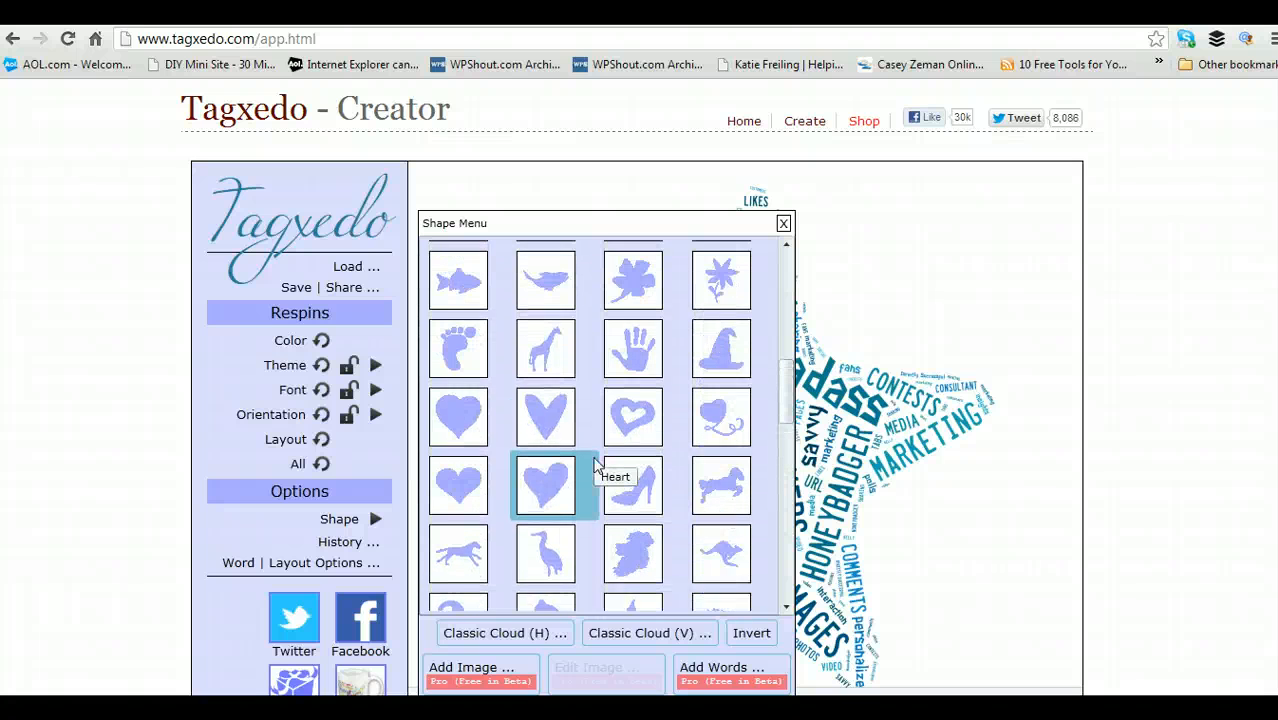
pyautogui.scroll(6, 595, 465)
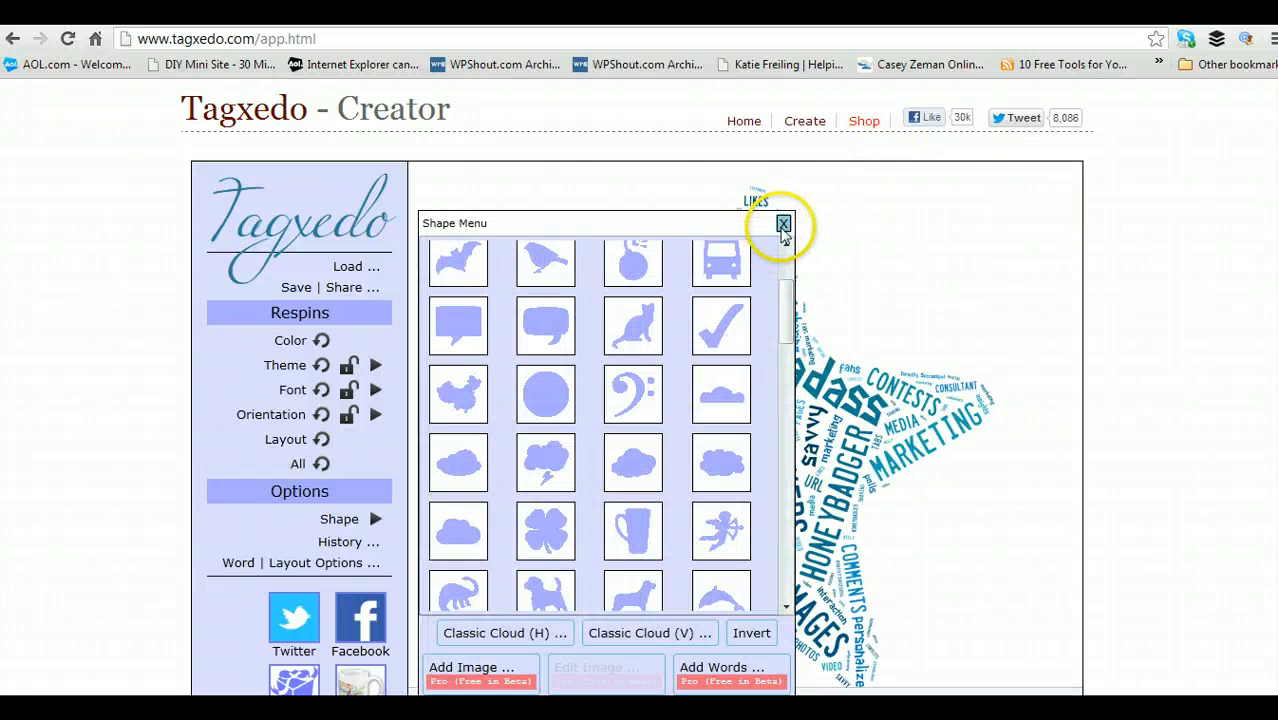
pyautogui.click(782, 224)
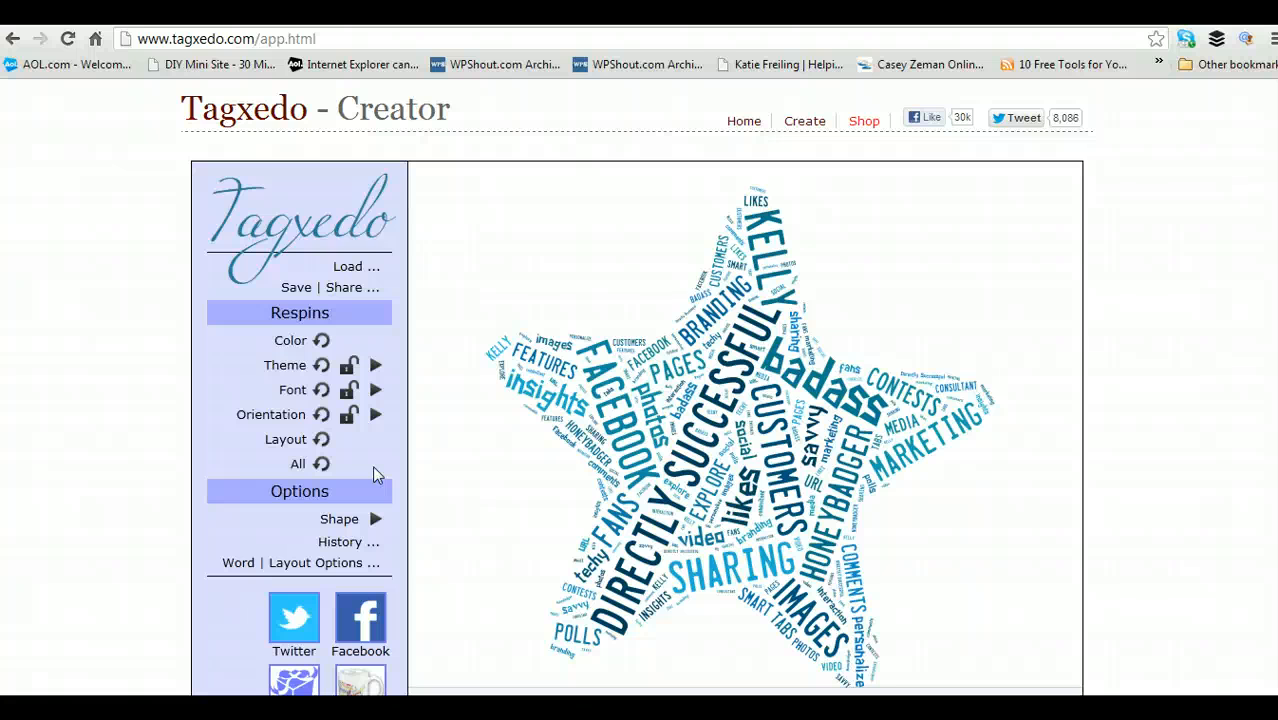
pyautogui.click(305, 373)
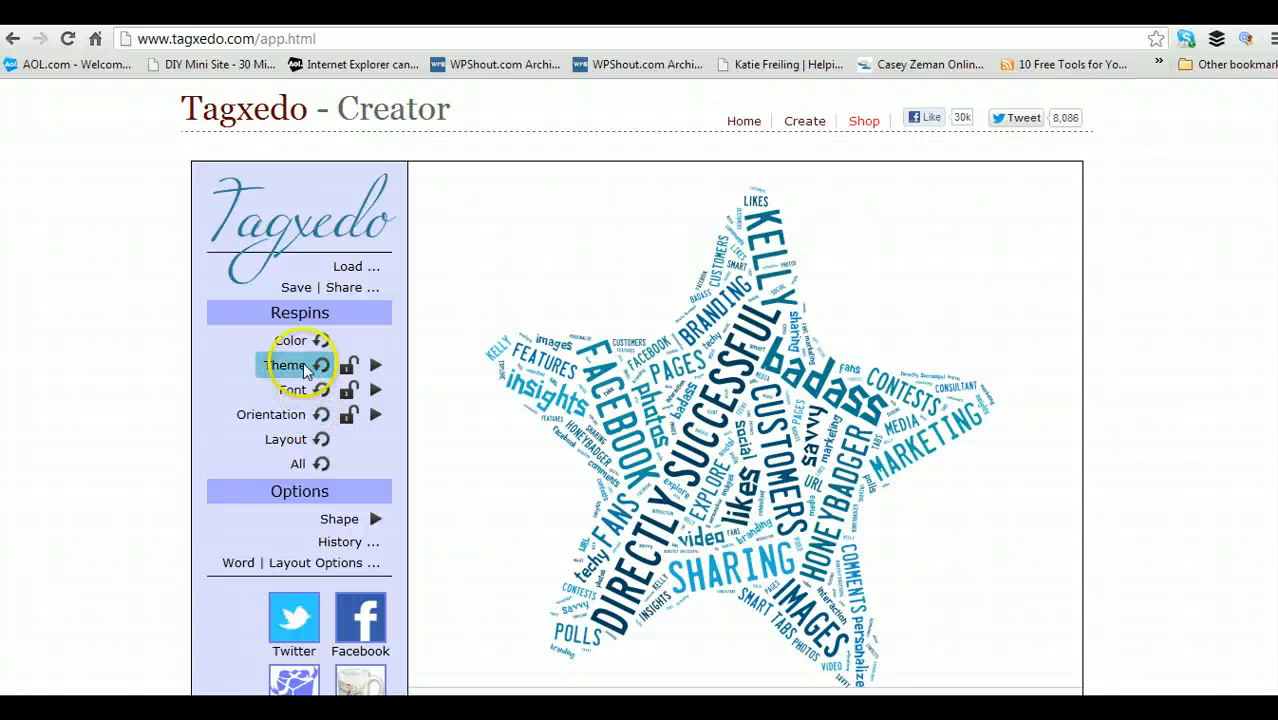
pyautogui.click(299, 345)
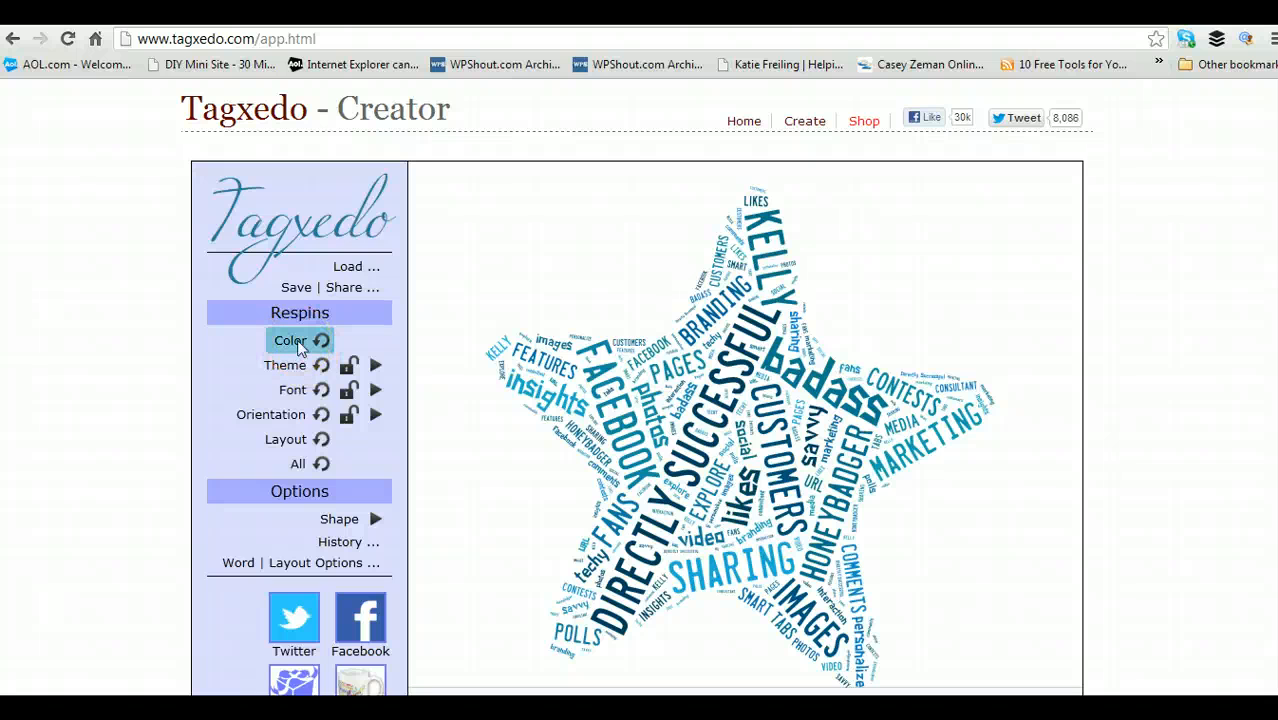
pyautogui.click(302, 368)
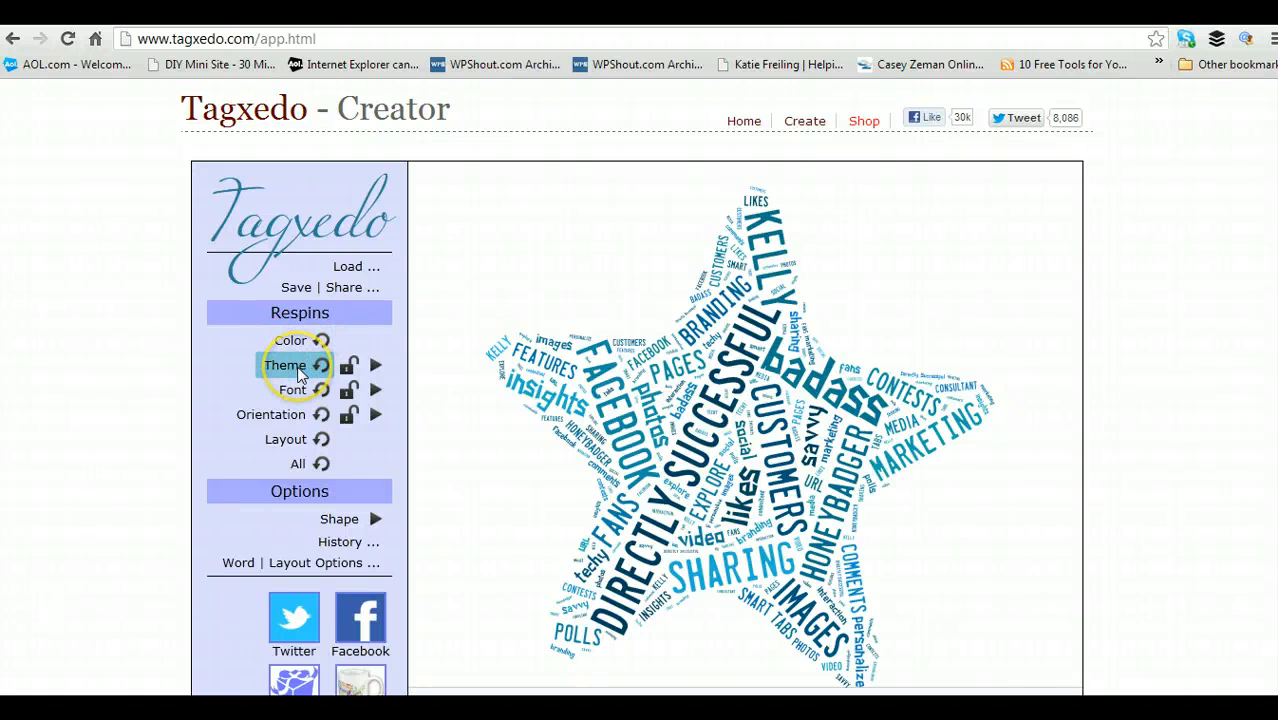
pyautogui.click(320, 367)
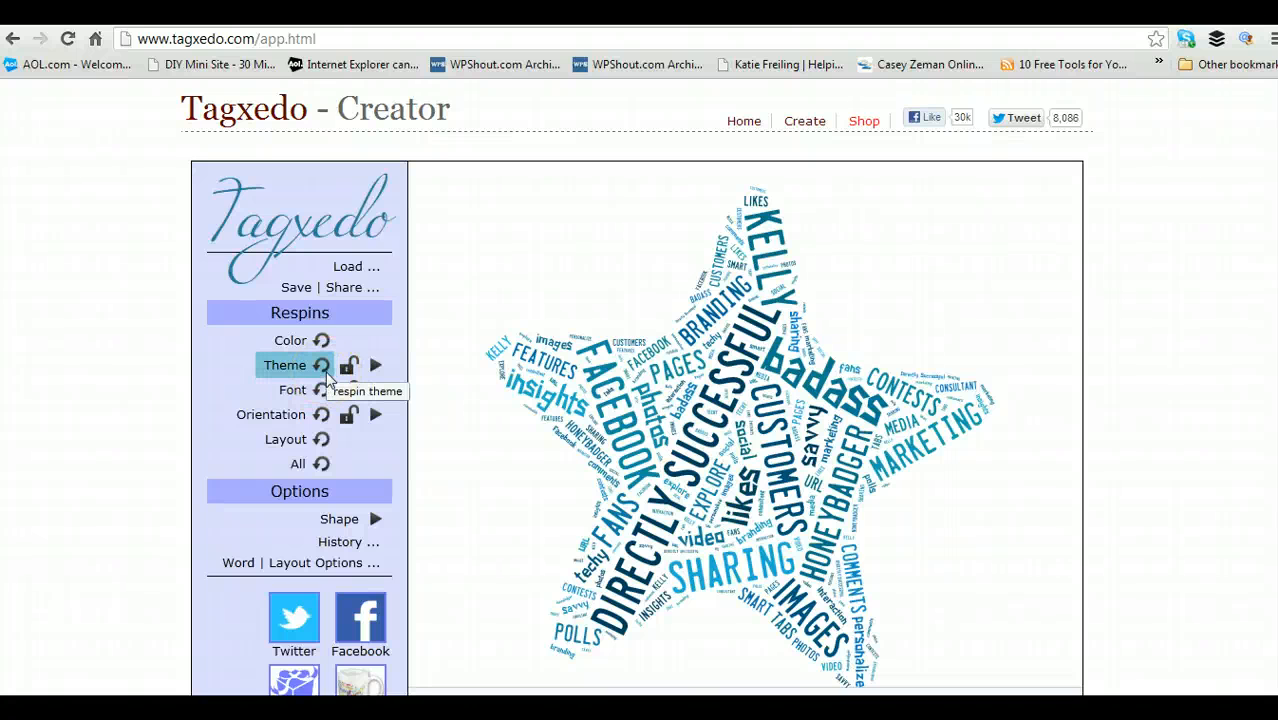
pyautogui.click(348, 366)
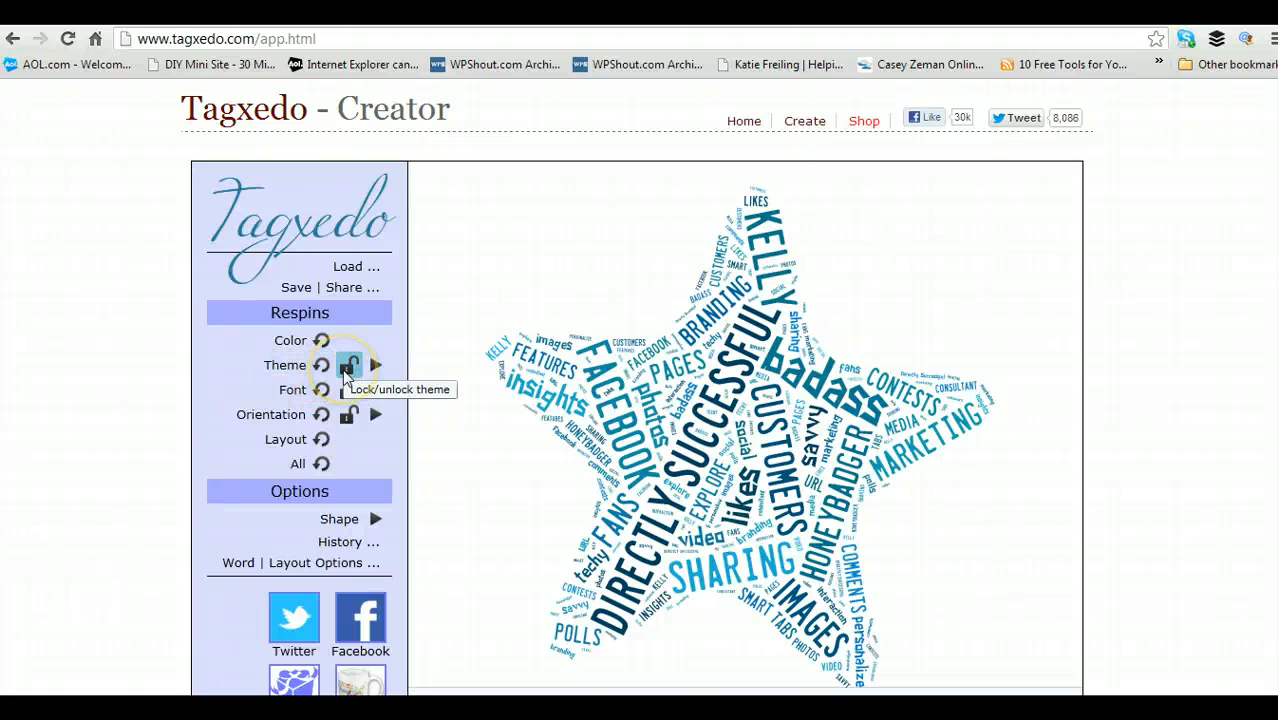
pyautogui.click(375, 366)
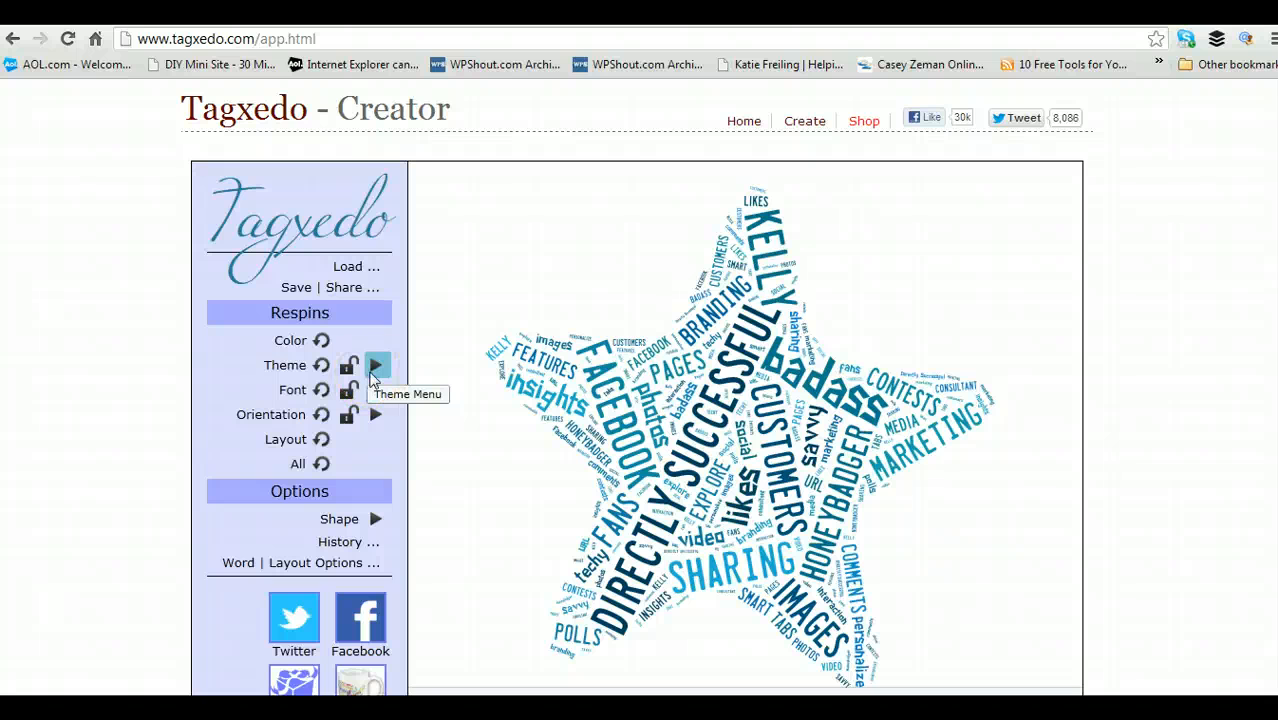
pyautogui.click(324, 342)
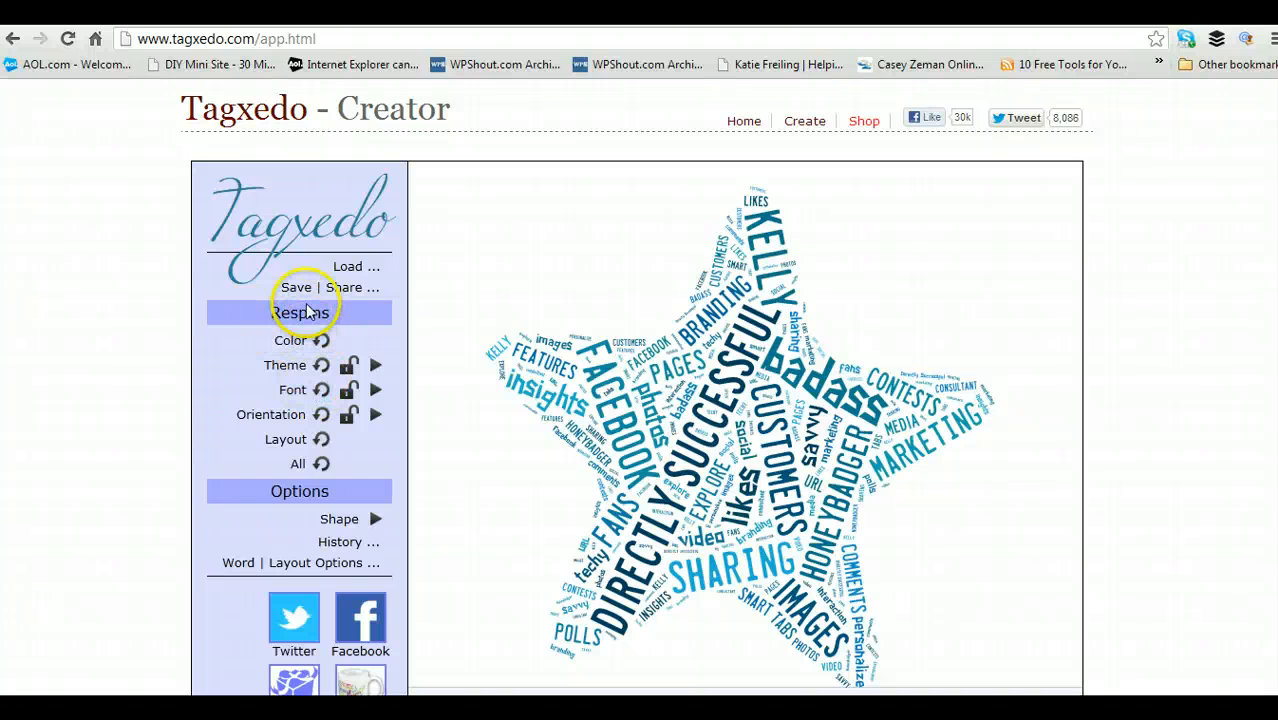
# Respin the star word cloud's theme repeatedly to try a range of random colour combinations.
pyautogui.click(322, 365)
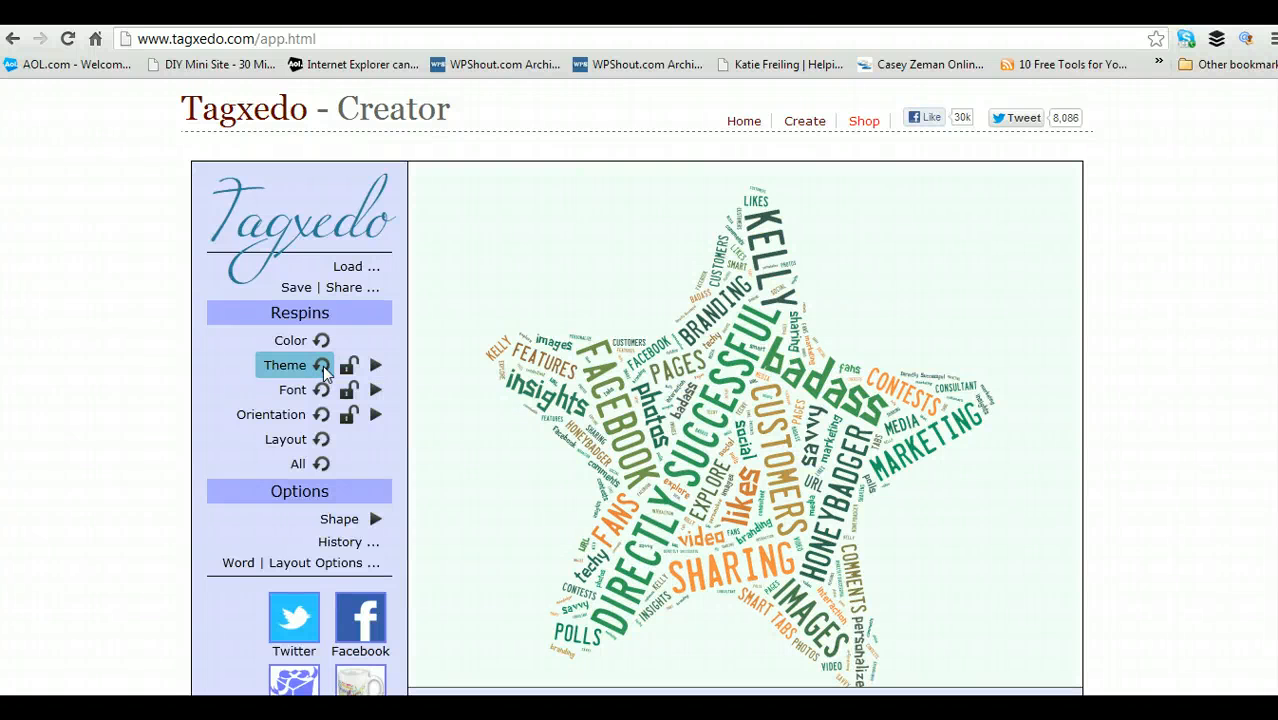
pyautogui.click(322, 365)
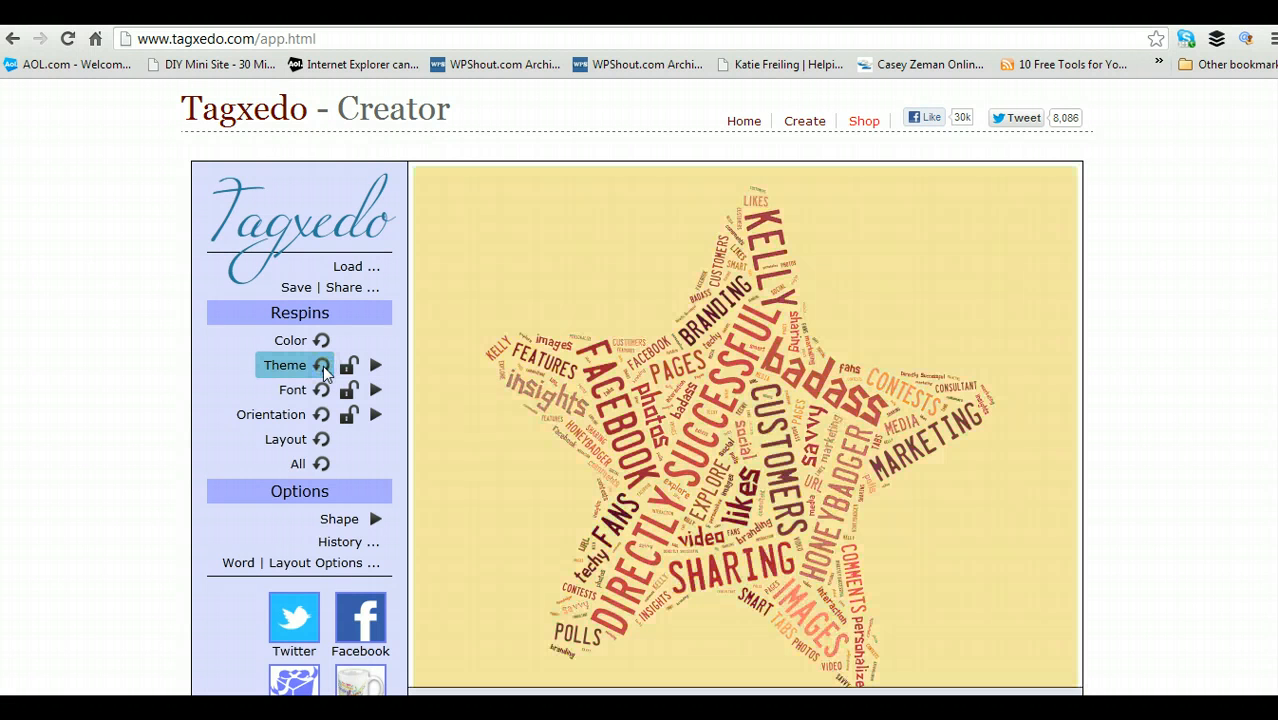
pyautogui.click(322, 365)
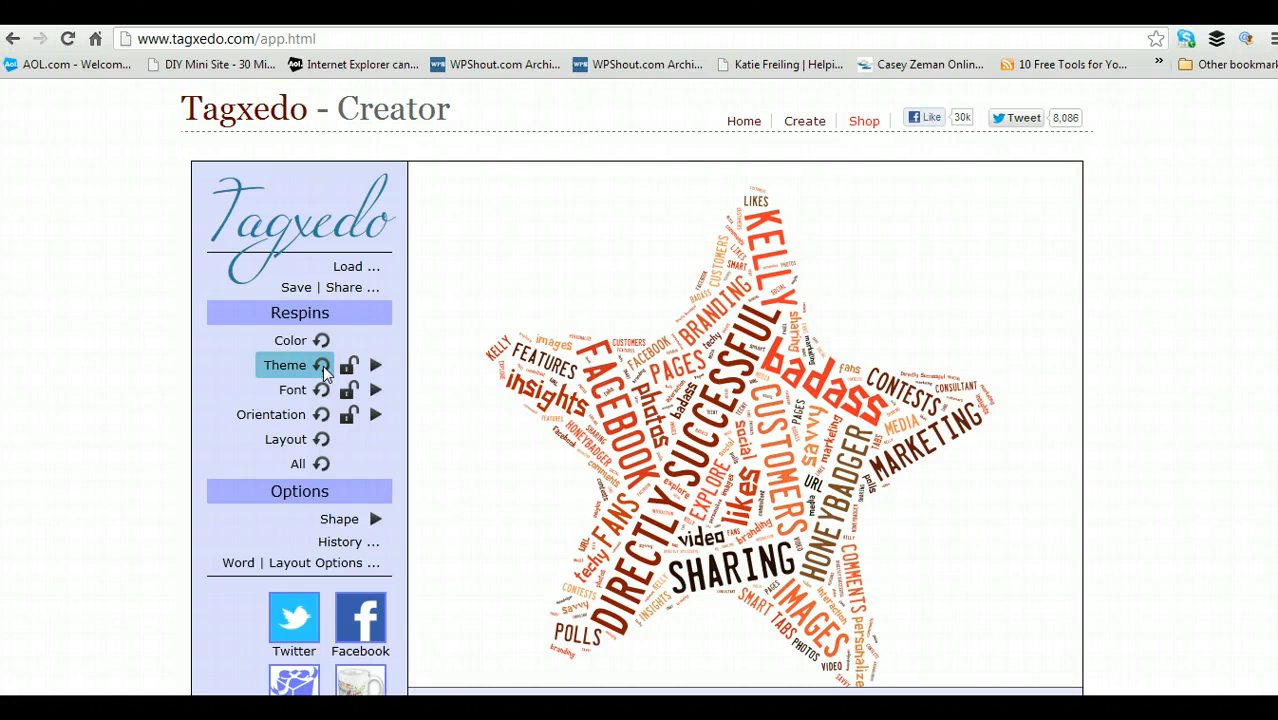
pyautogui.click(322, 365)
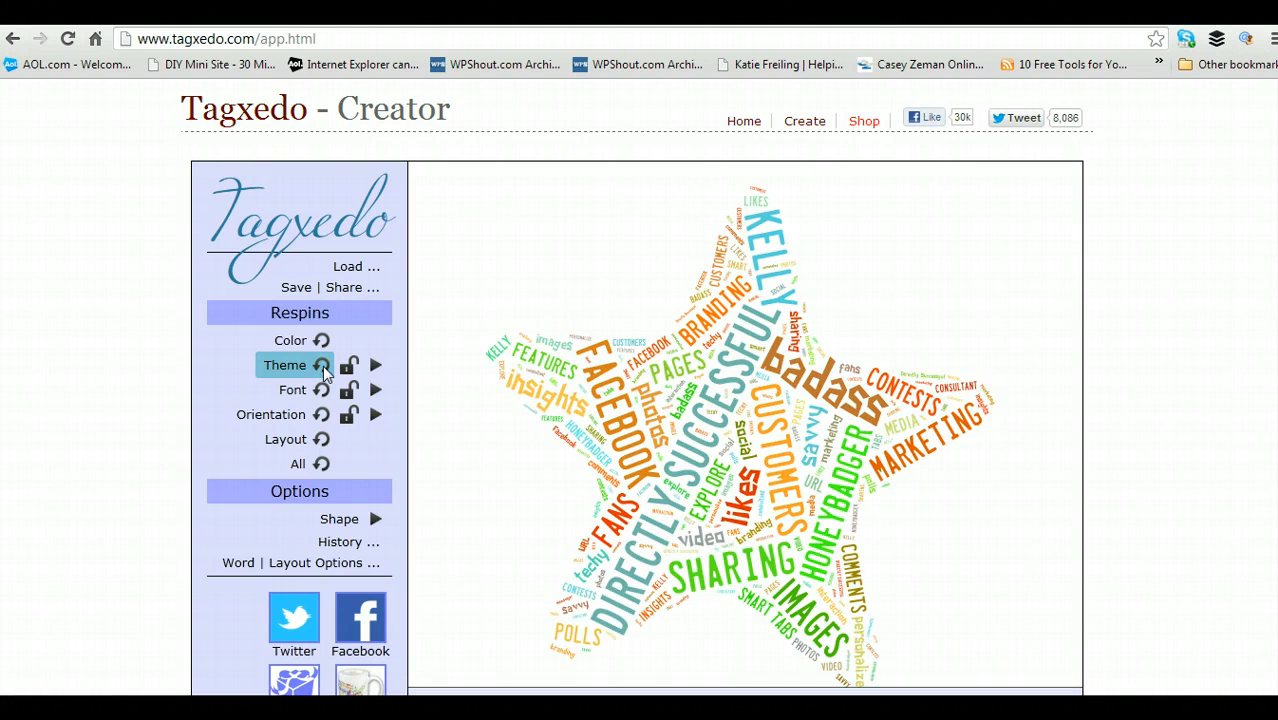
pyautogui.click(322, 365)
pyautogui.click(322, 365)
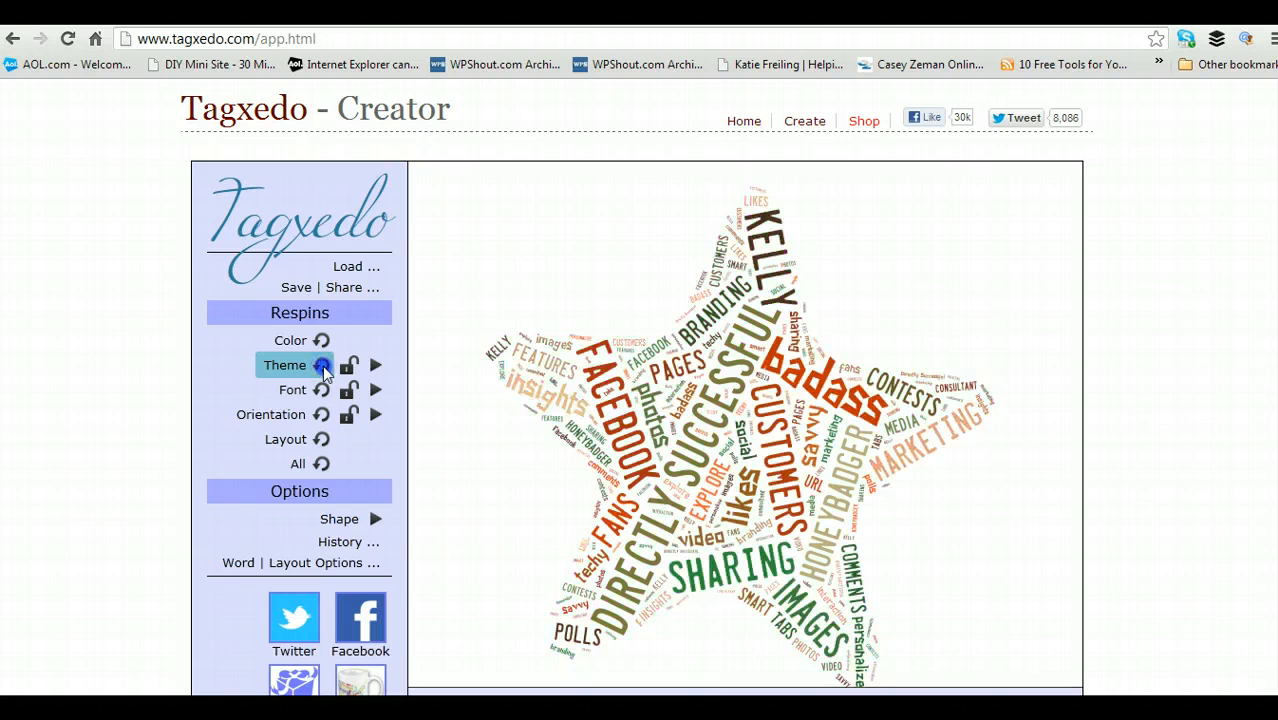
pyautogui.click(322, 365)
pyautogui.click(322, 365)
pyautogui.click(322, 365)
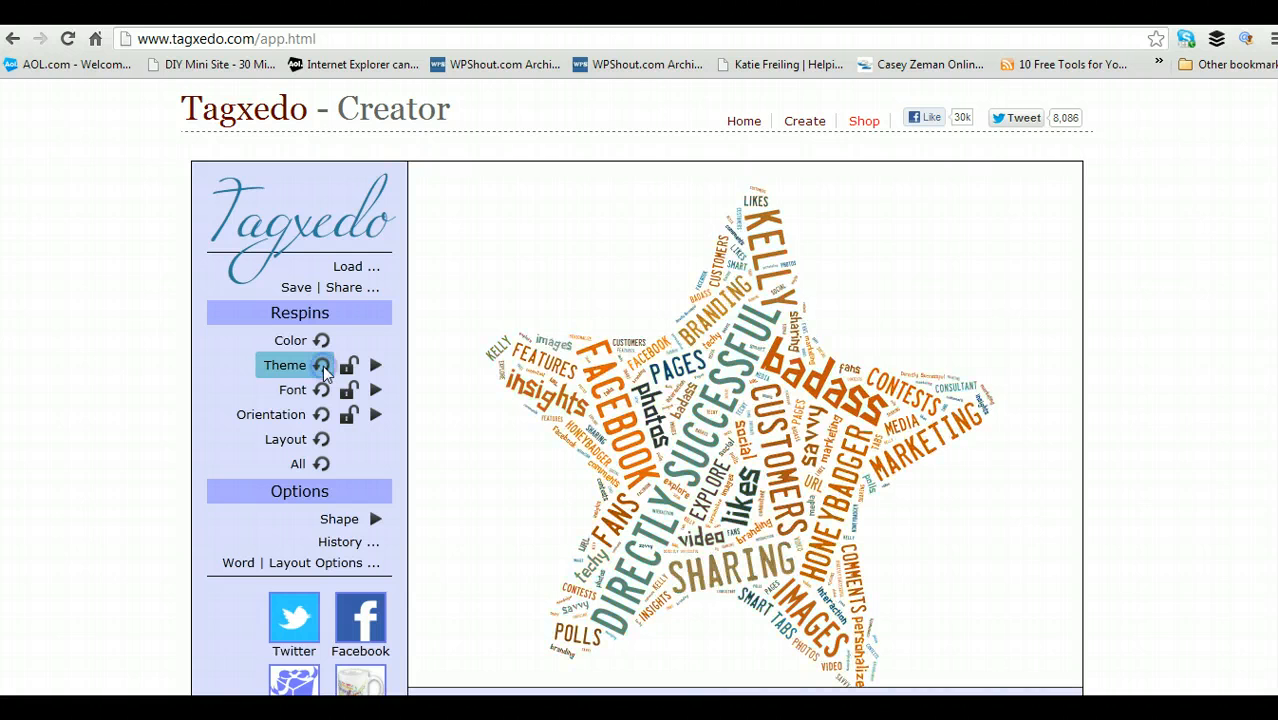
pyautogui.click(322, 365)
pyautogui.click(322, 365)
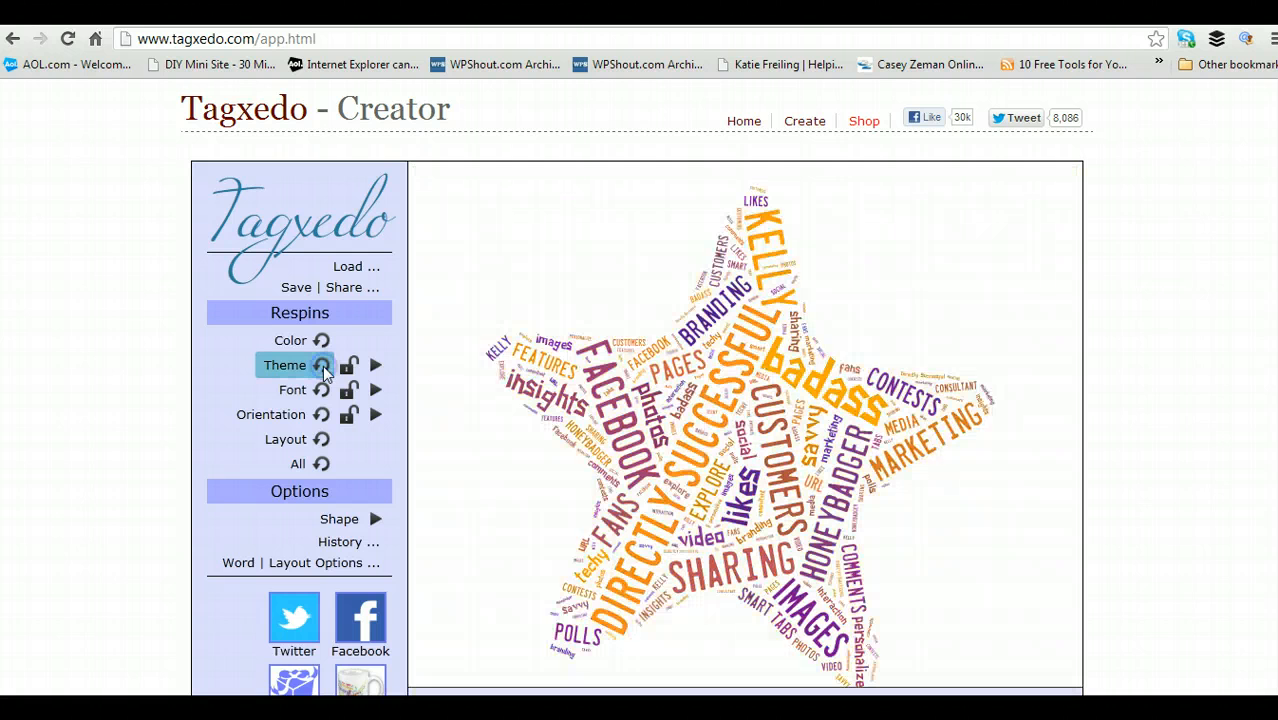
pyautogui.click(322, 365)
pyautogui.click(322, 365)
pyautogui.click(322, 365)
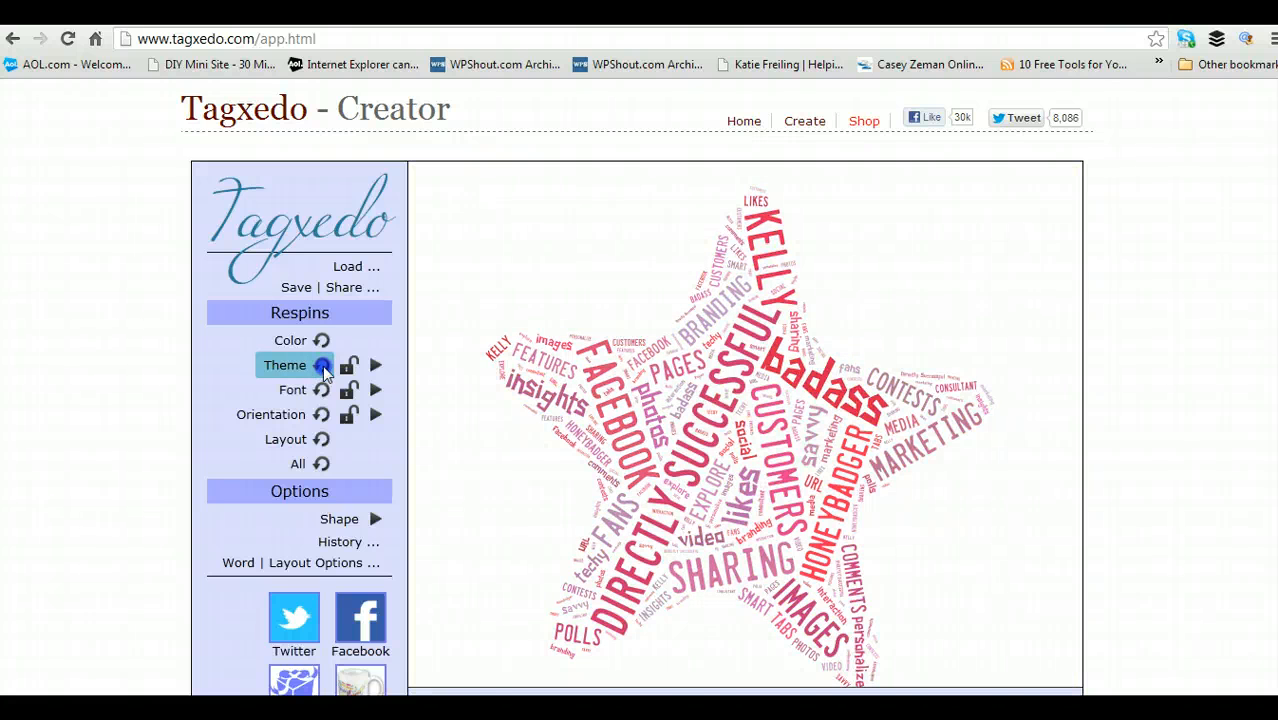
pyautogui.click(322, 365)
pyautogui.click(322, 365)
pyautogui.click(322, 365)
pyautogui.click(322, 365)
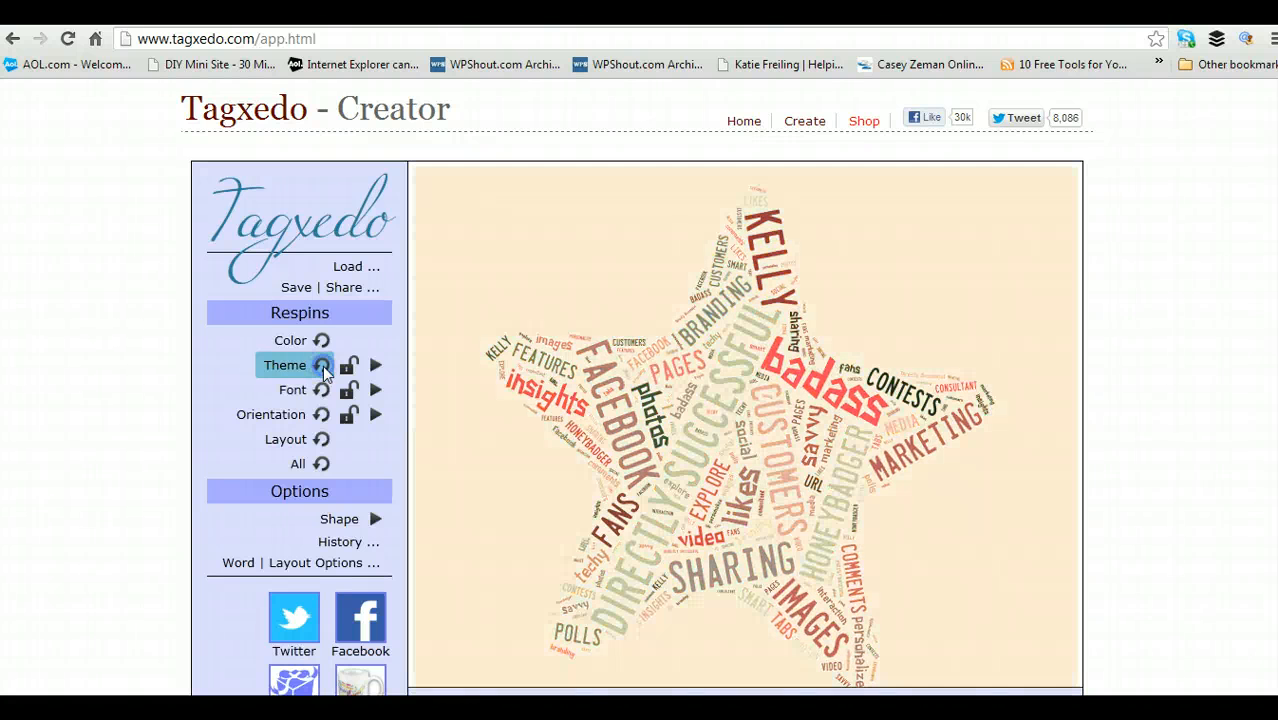
pyautogui.click(322, 365)
# Try the Black on White and White on Black themes on the star, and settle on the ..The Note.. theme.
pyautogui.click(375, 365)
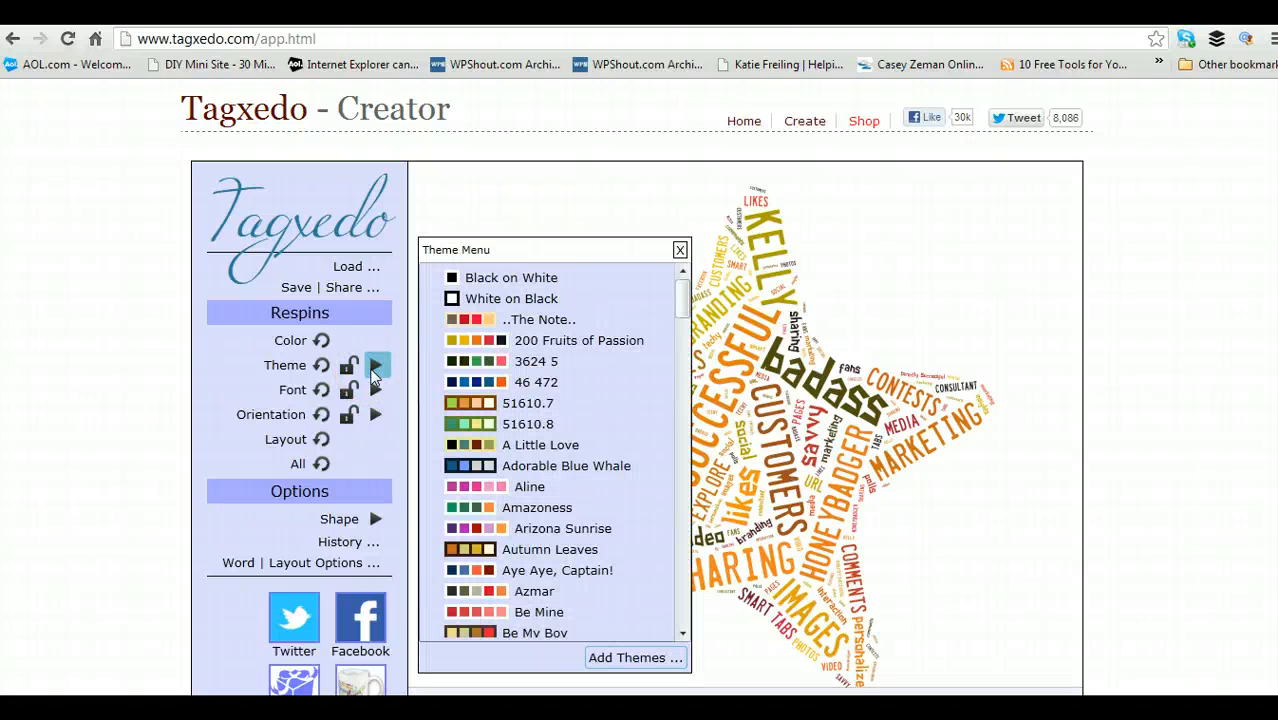
pyautogui.click(526, 280)
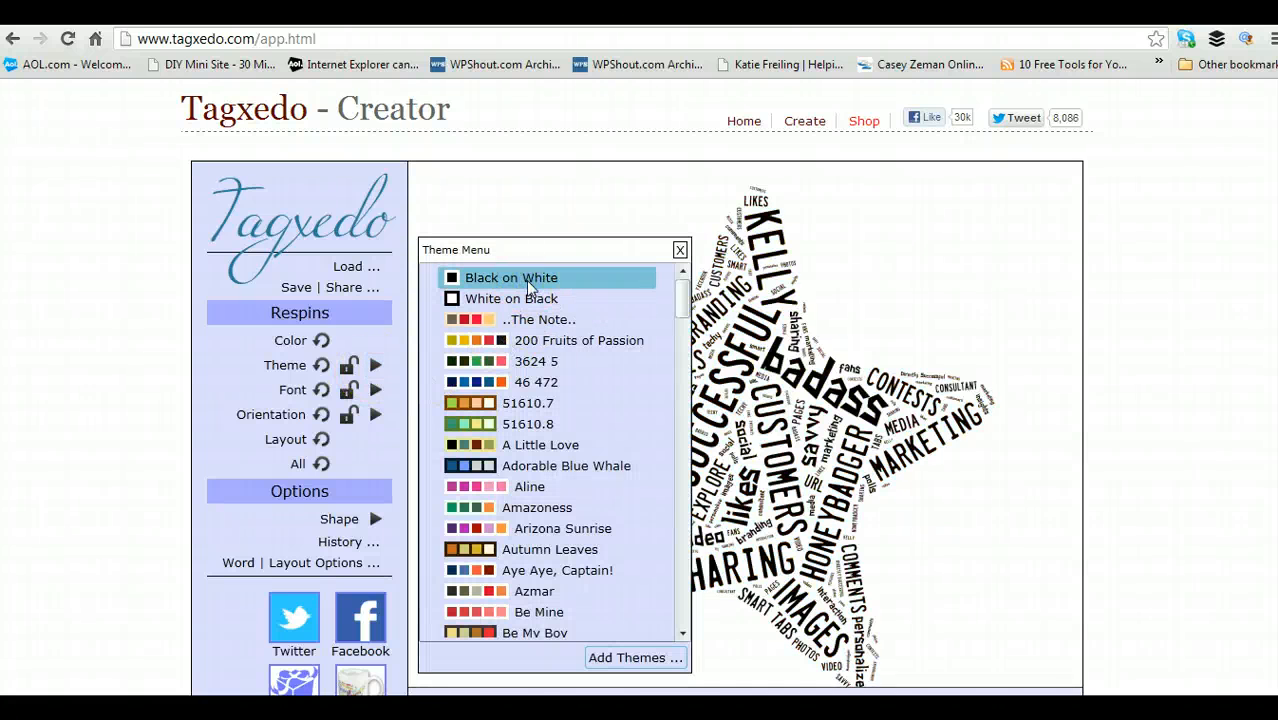
pyautogui.click(532, 301)
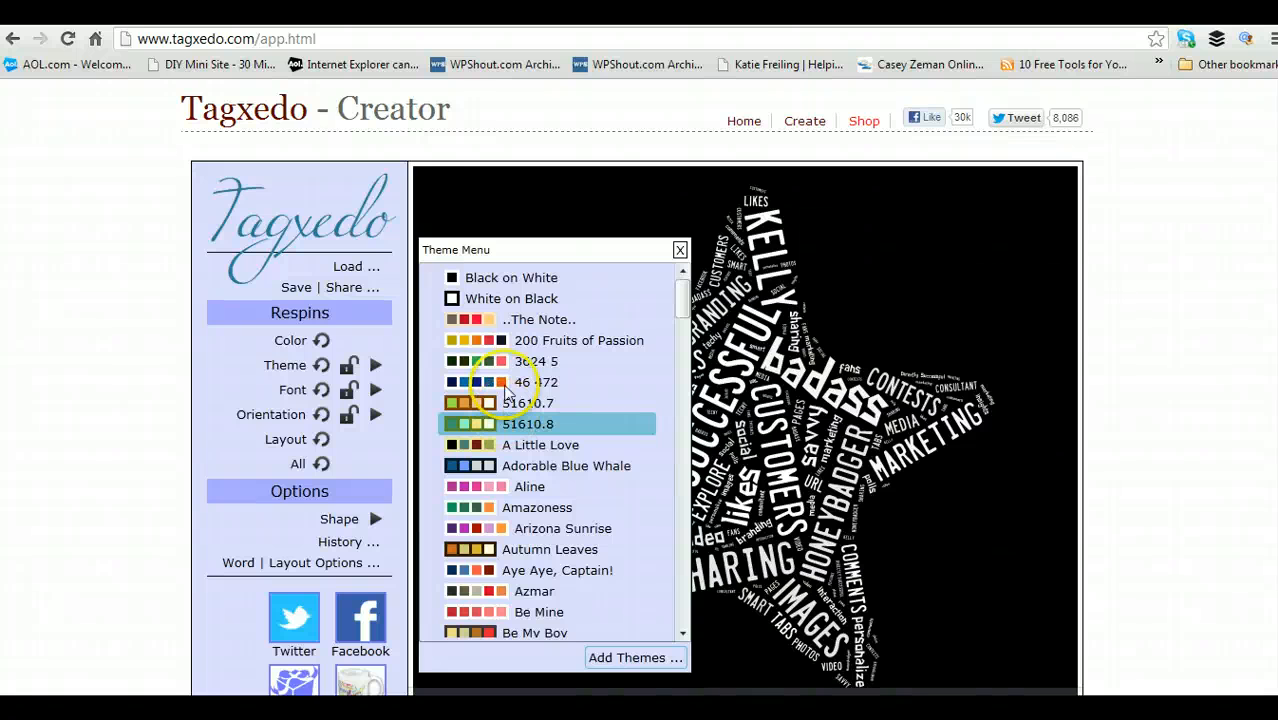
pyautogui.click(507, 378)
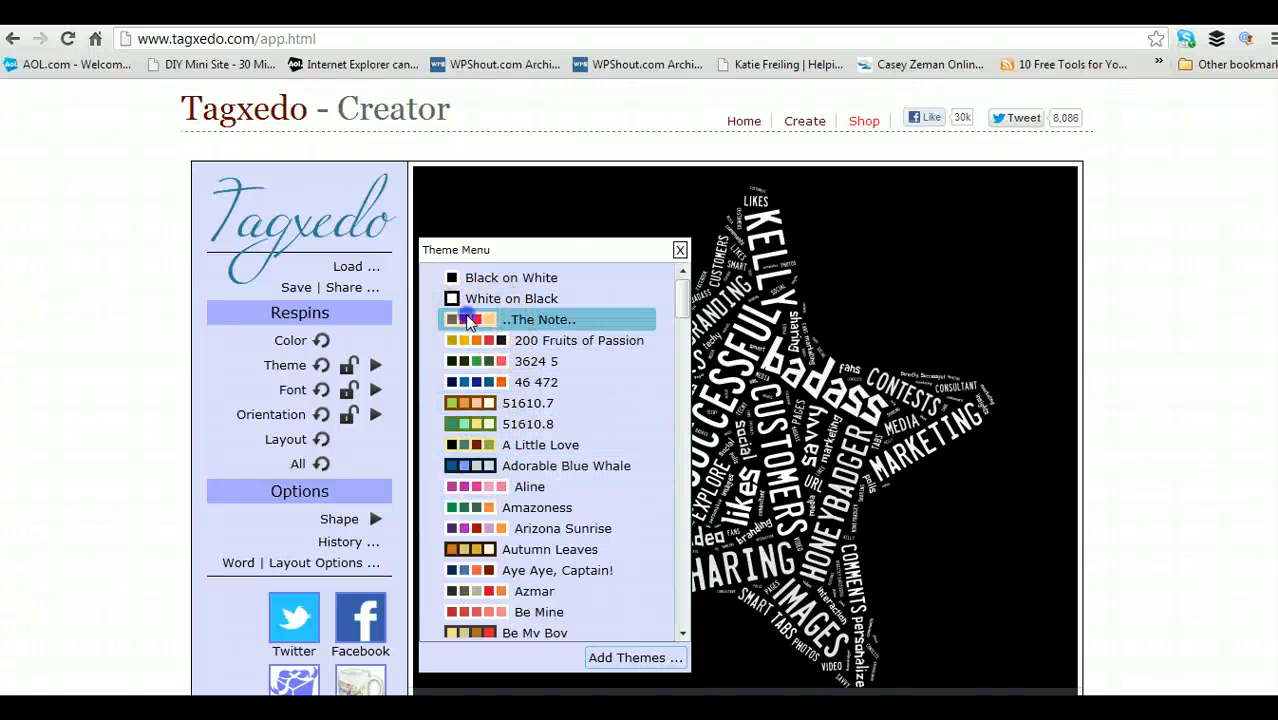
pyautogui.click(470, 321)
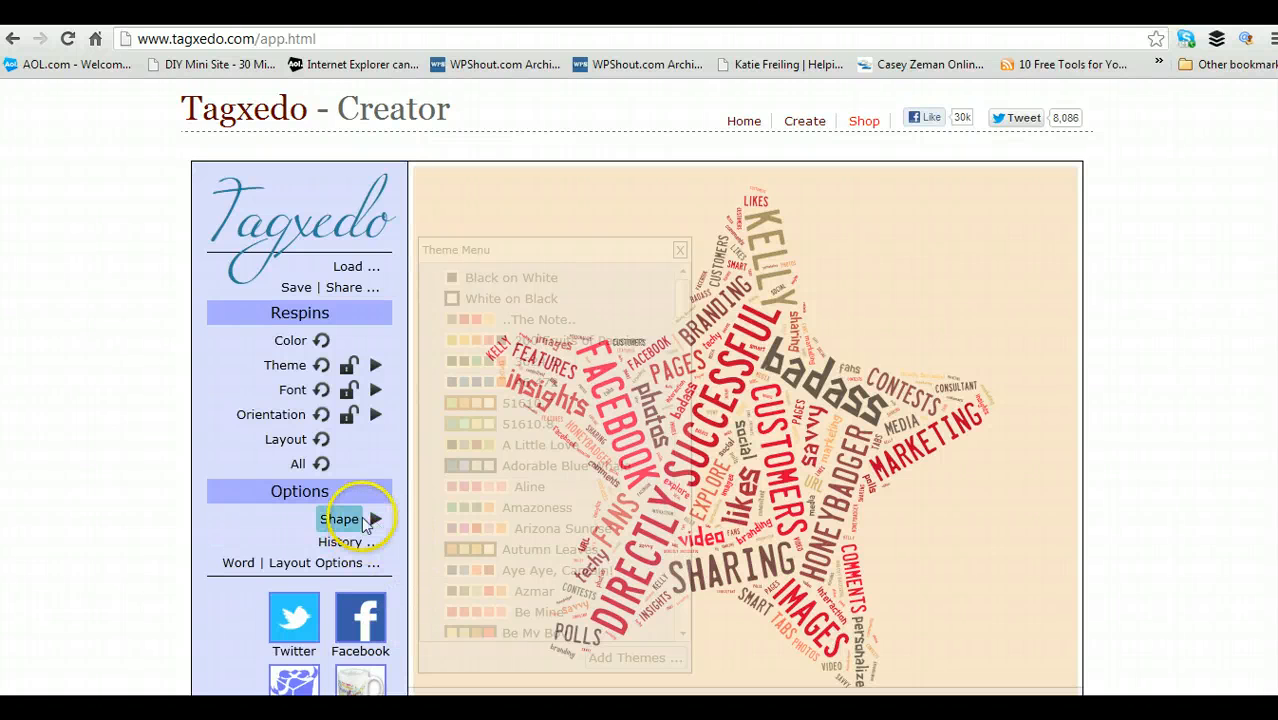
# Try the Bejeweled Bird Wings theme on the star word cloud.
pyautogui.click(376, 367)
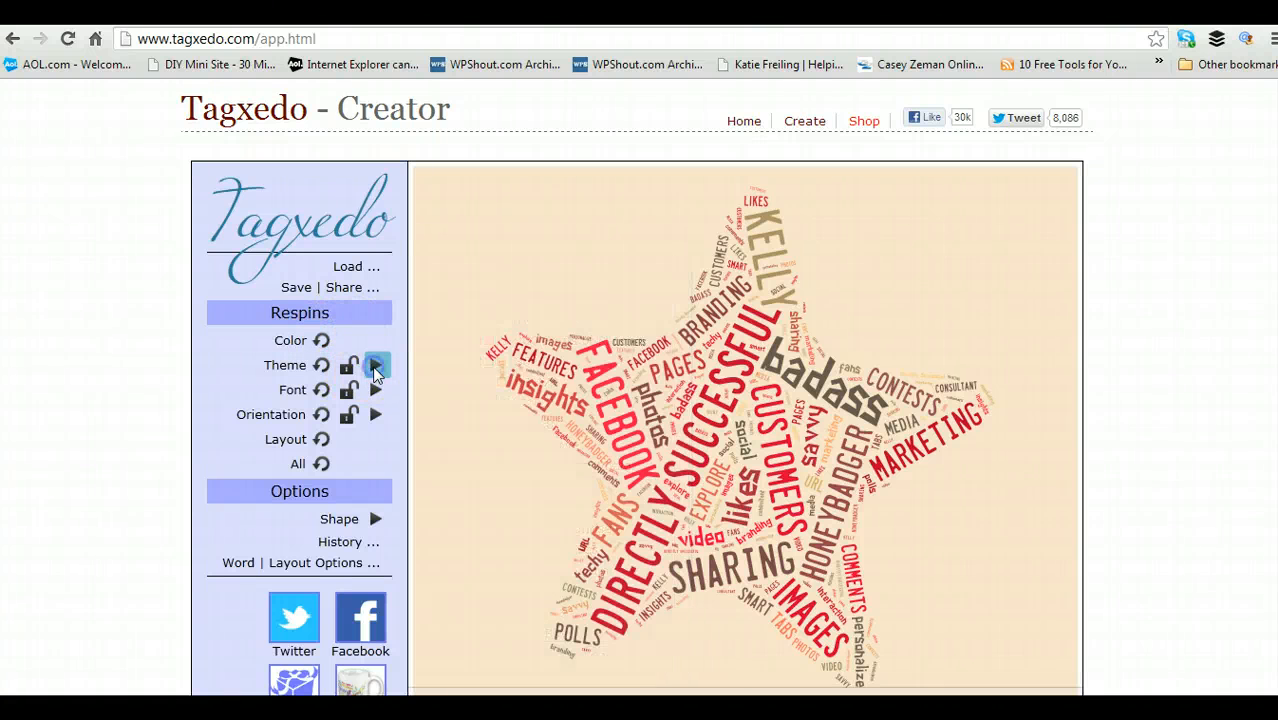
pyautogui.click(379, 366)
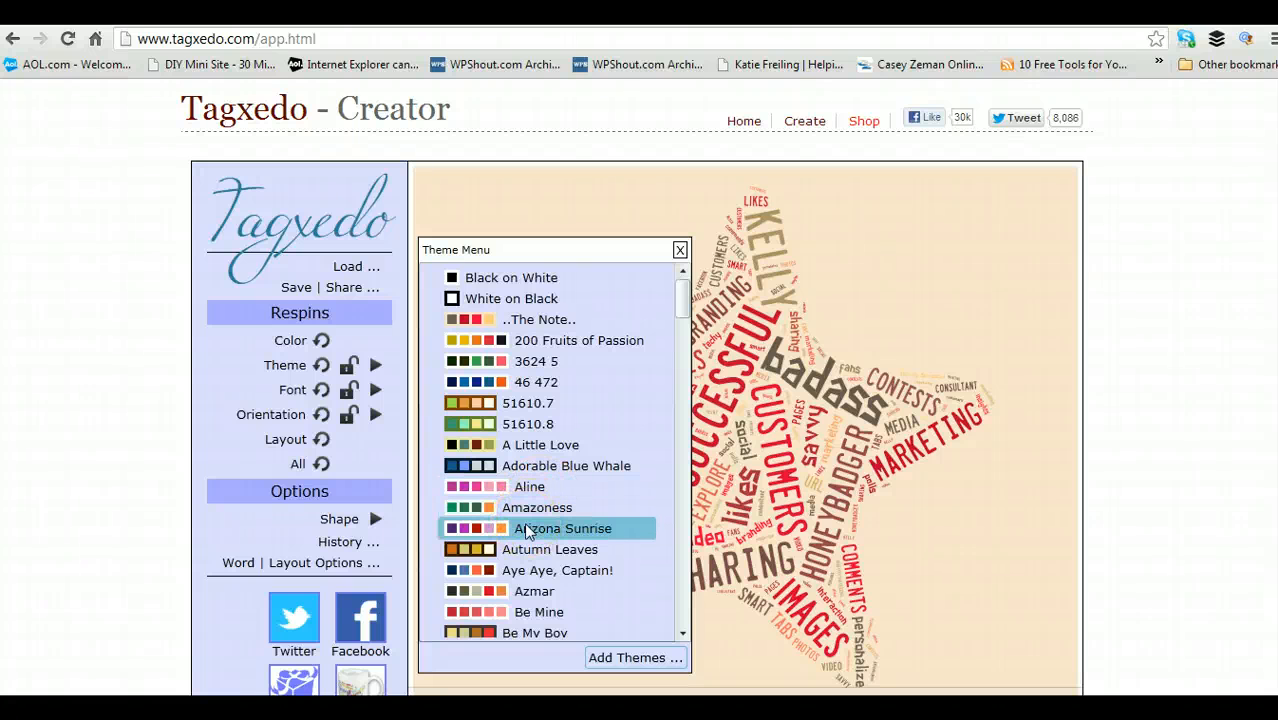
pyautogui.scroll(-1, 507, 578)
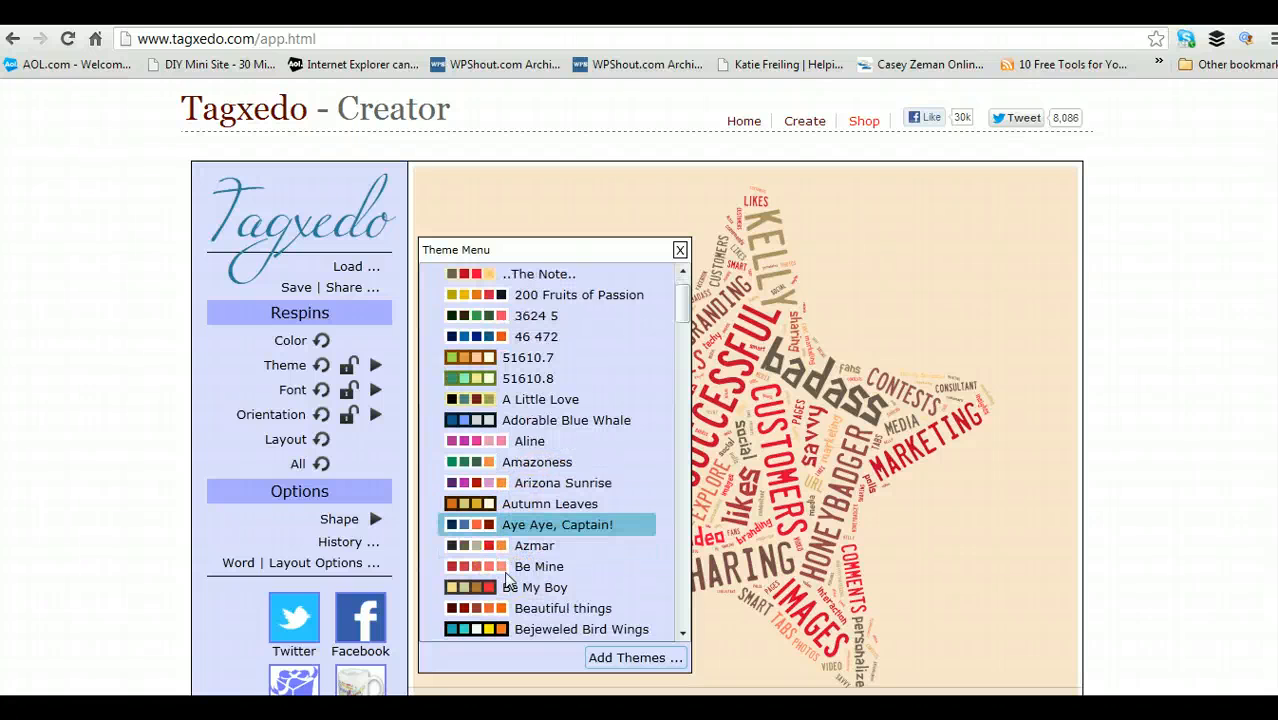
pyautogui.scroll(-2, 507, 578)
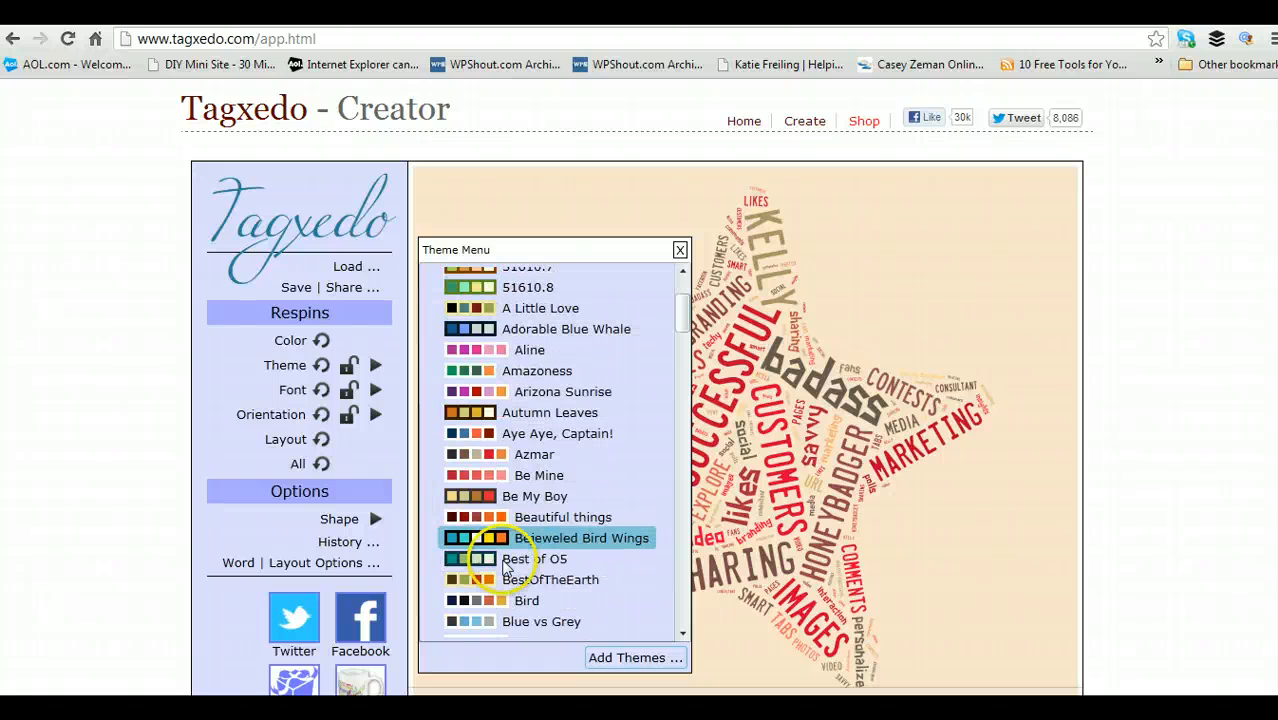
pyautogui.click(507, 543)
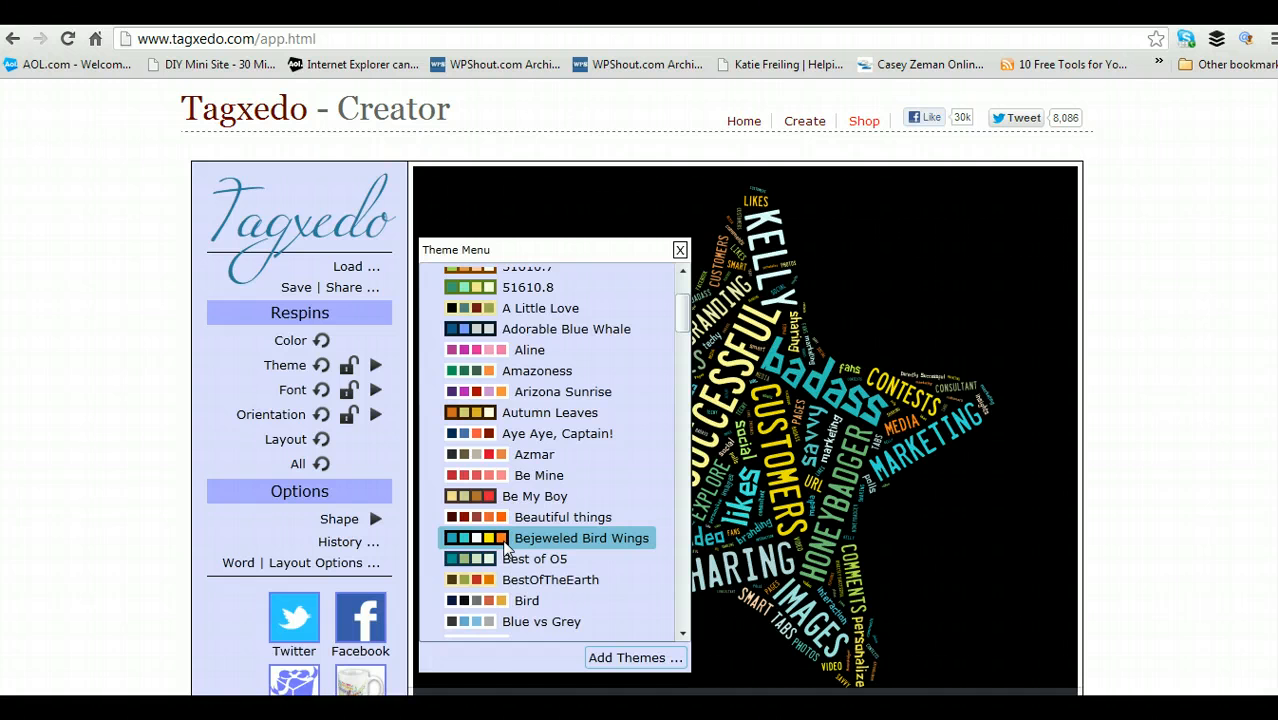
# Apply the Blulola theme to the star word cloud and close the theme choices.
pyautogui.scroll(-1, 505, 565)
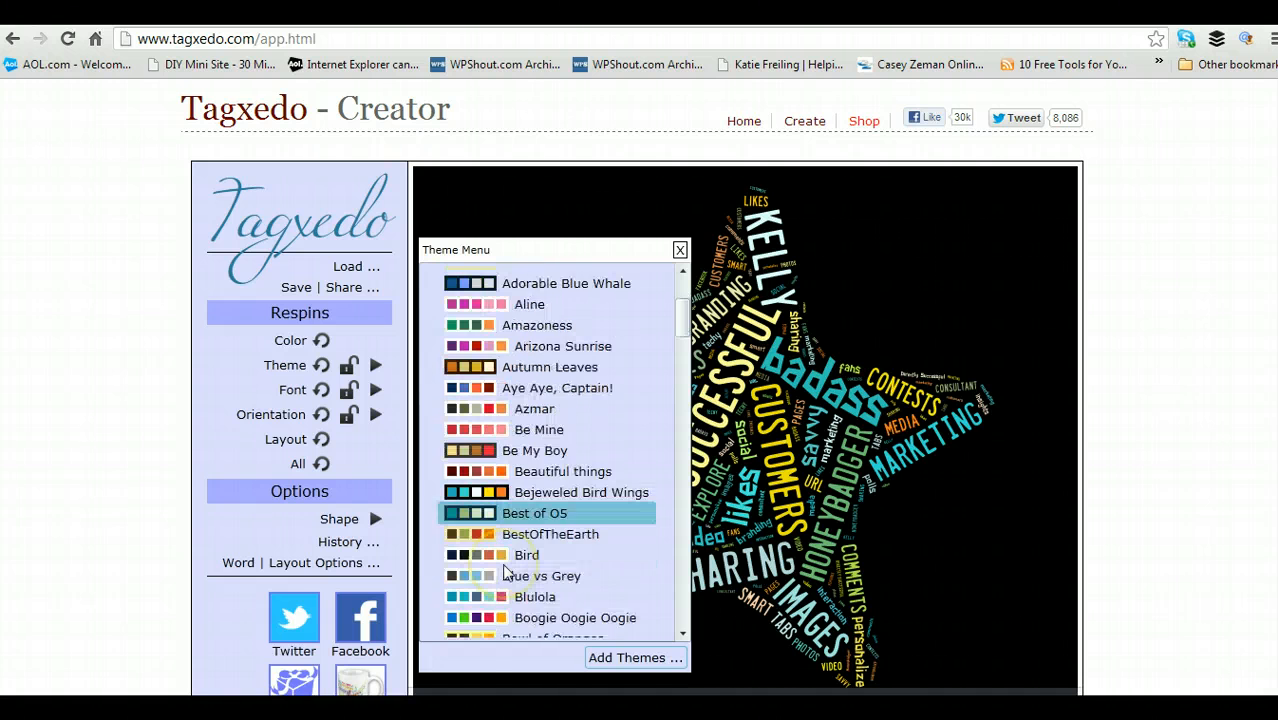
pyautogui.scroll(-1, 505, 571)
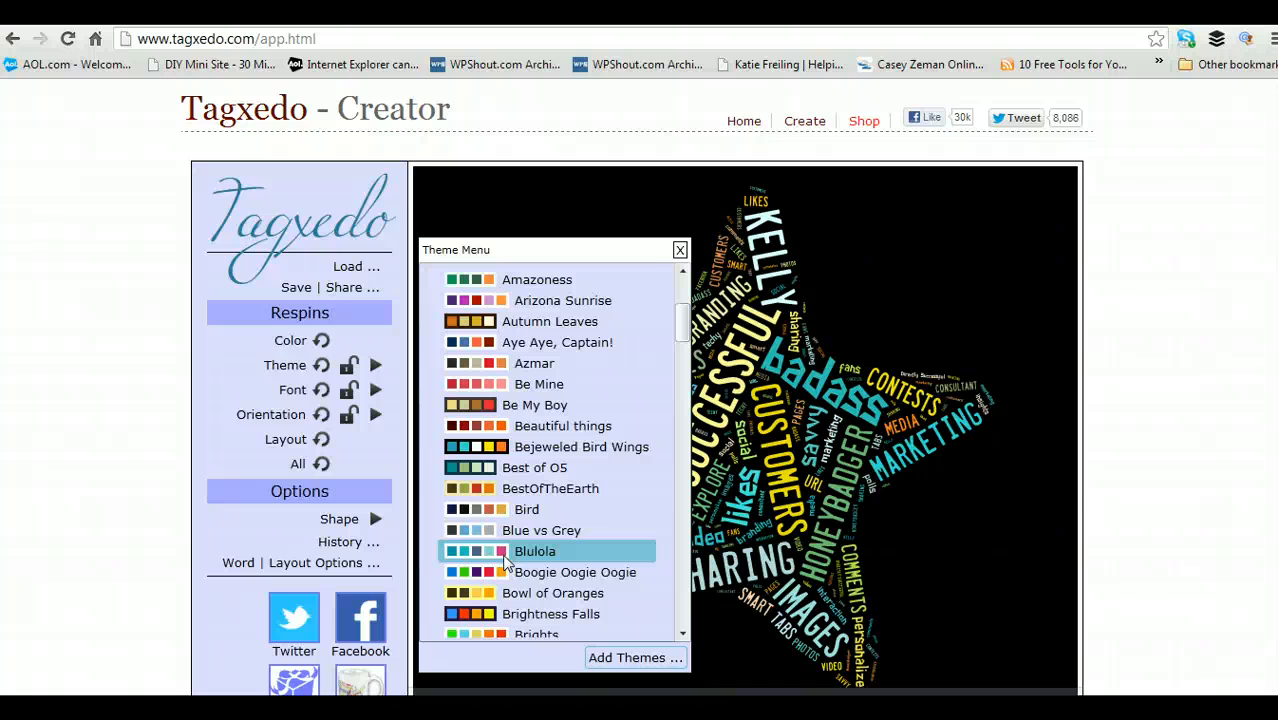
pyautogui.click(505, 560)
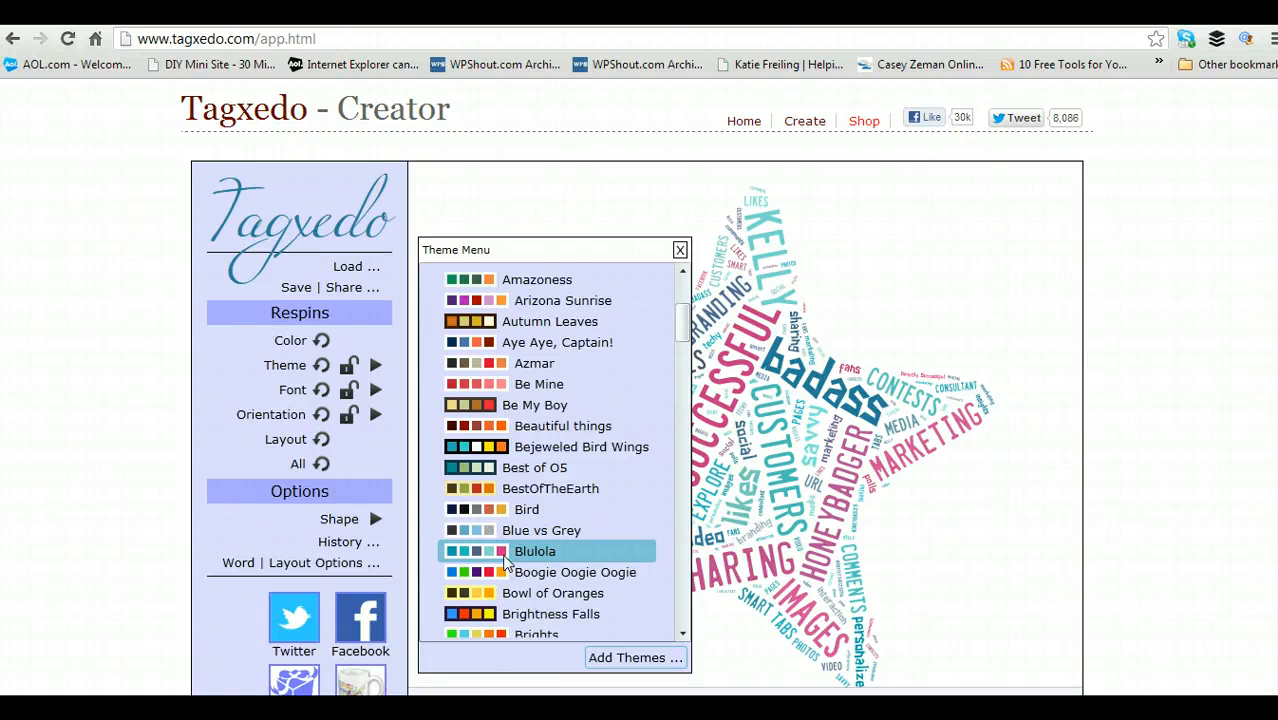
pyautogui.click(1030, 118)
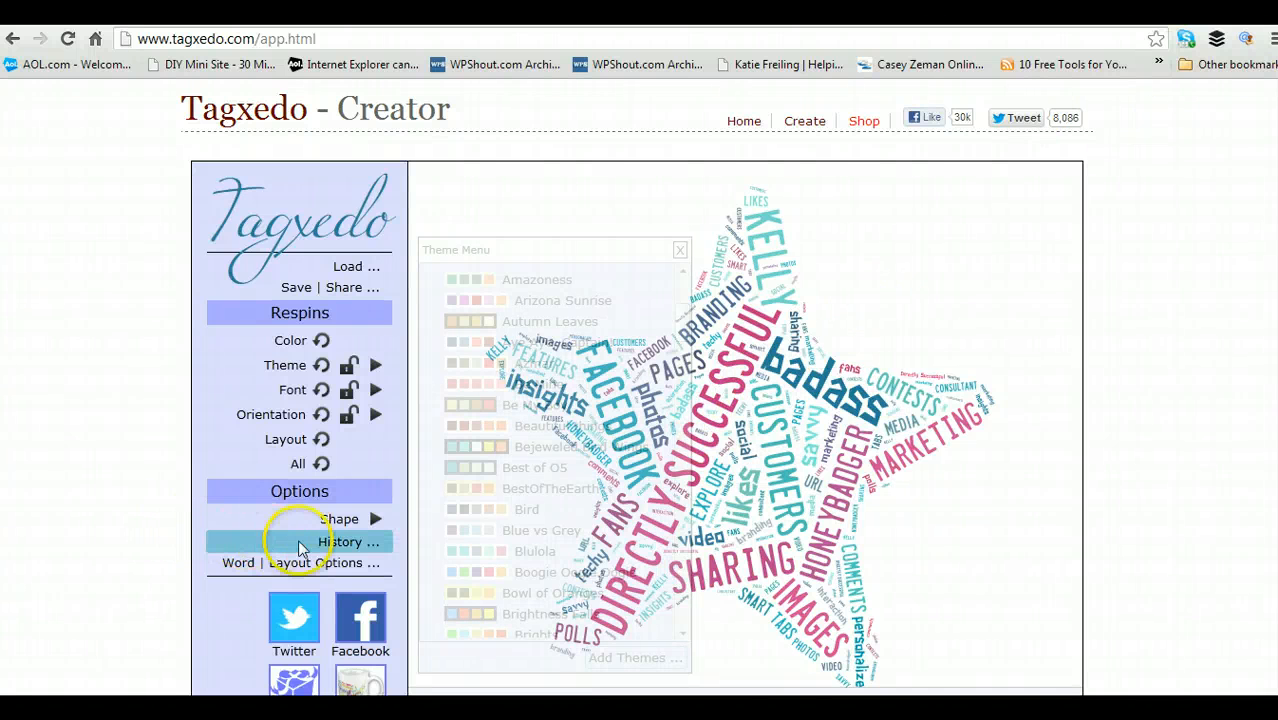
# Respin the star's colours repeatedly to redistribute the Blulola palette among the words.
pyautogui.click(320, 340)
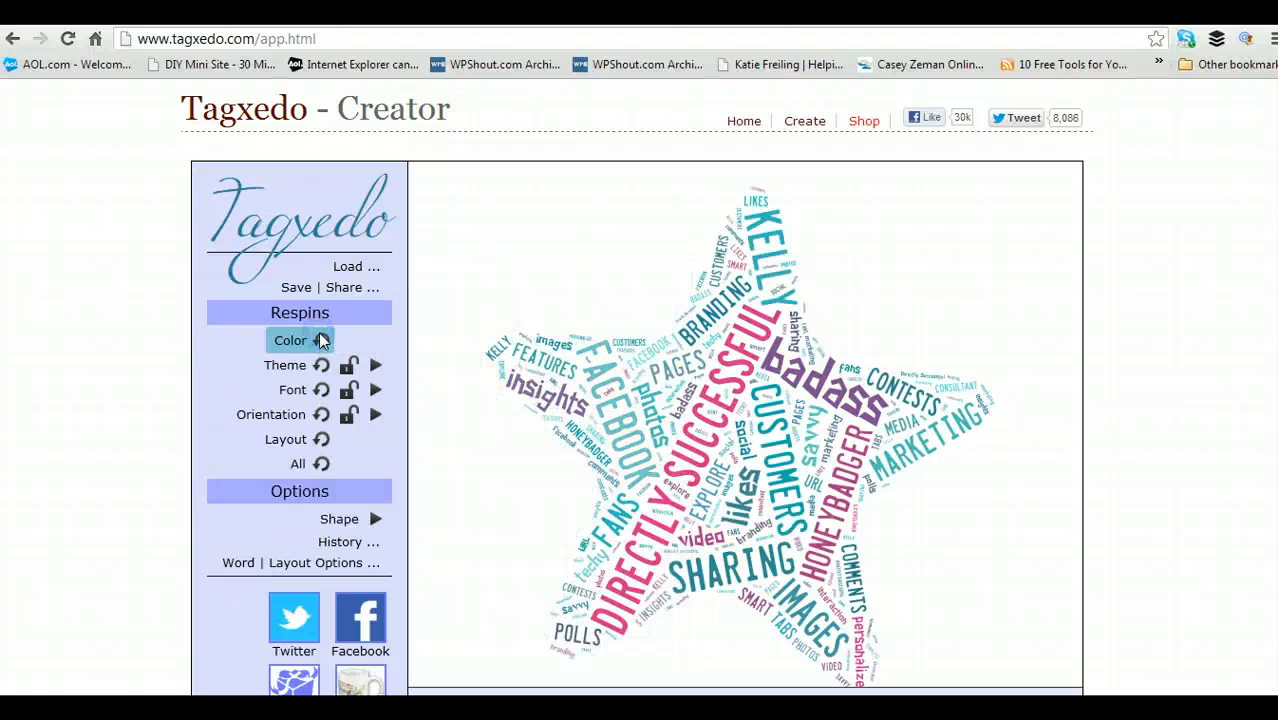
pyautogui.click(320, 340)
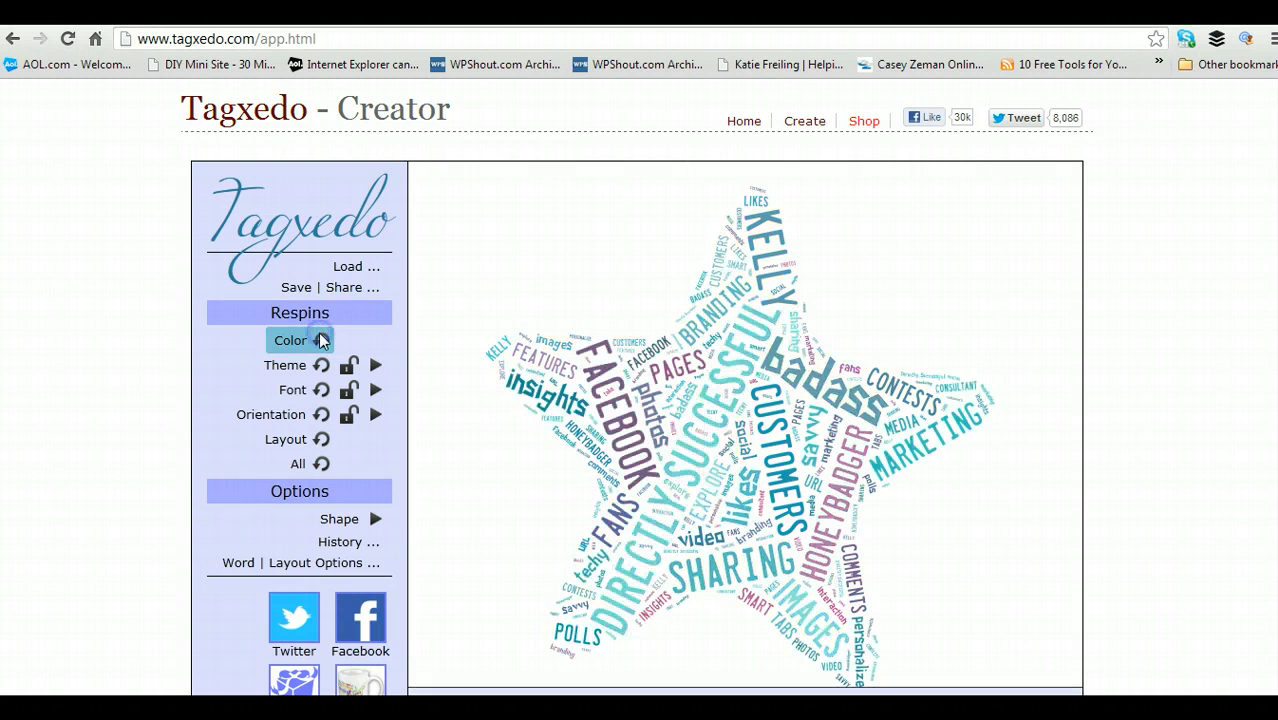
pyautogui.click(320, 340)
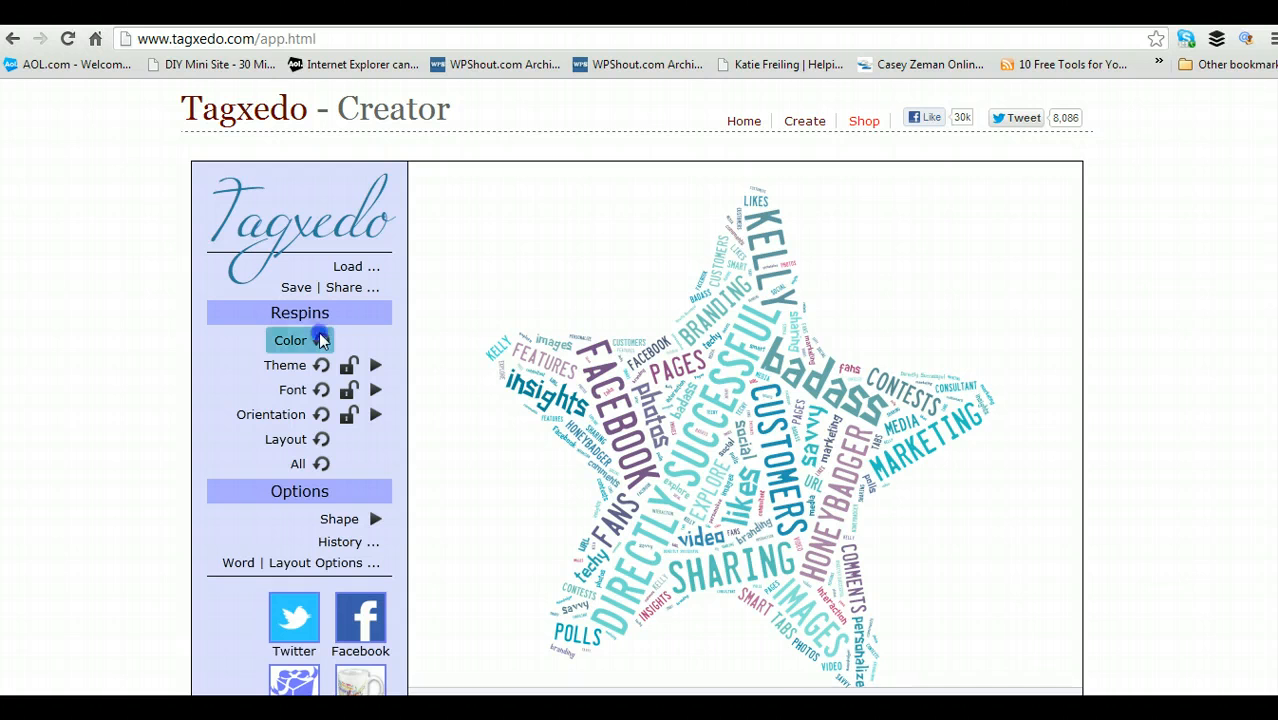
pyautogui.click(320, 340)
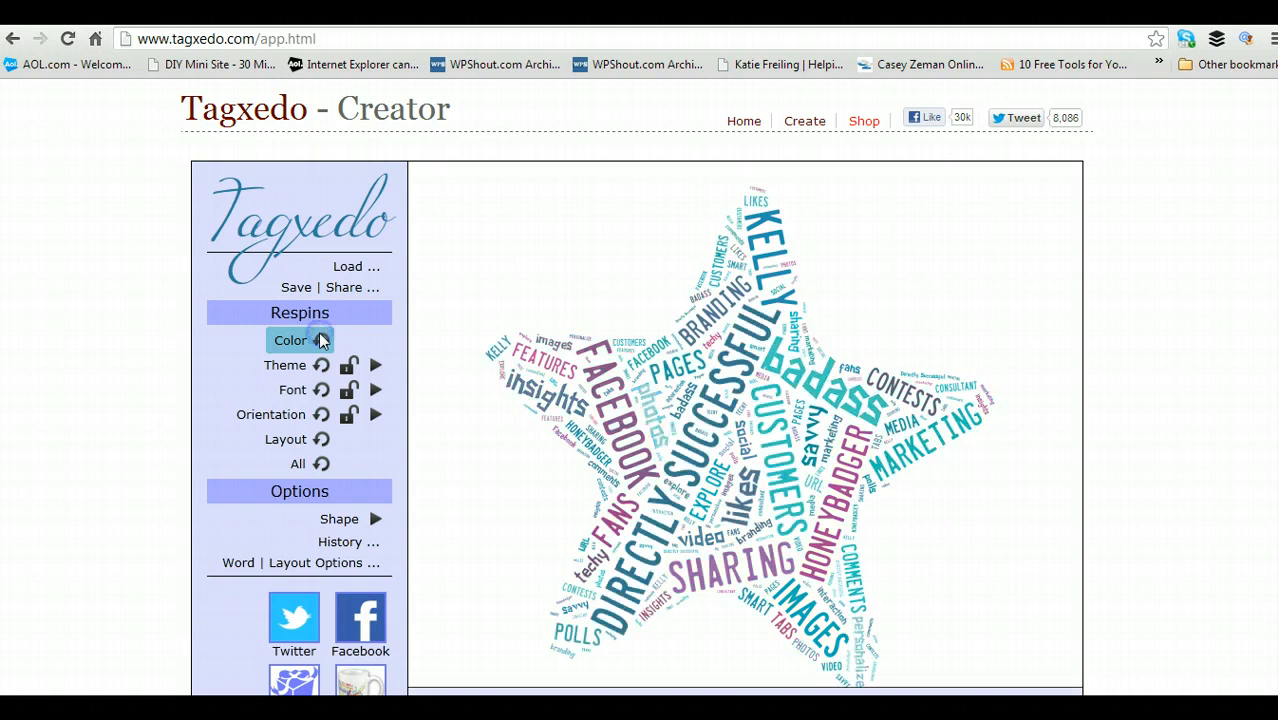
pyautogui.click(320, 340)
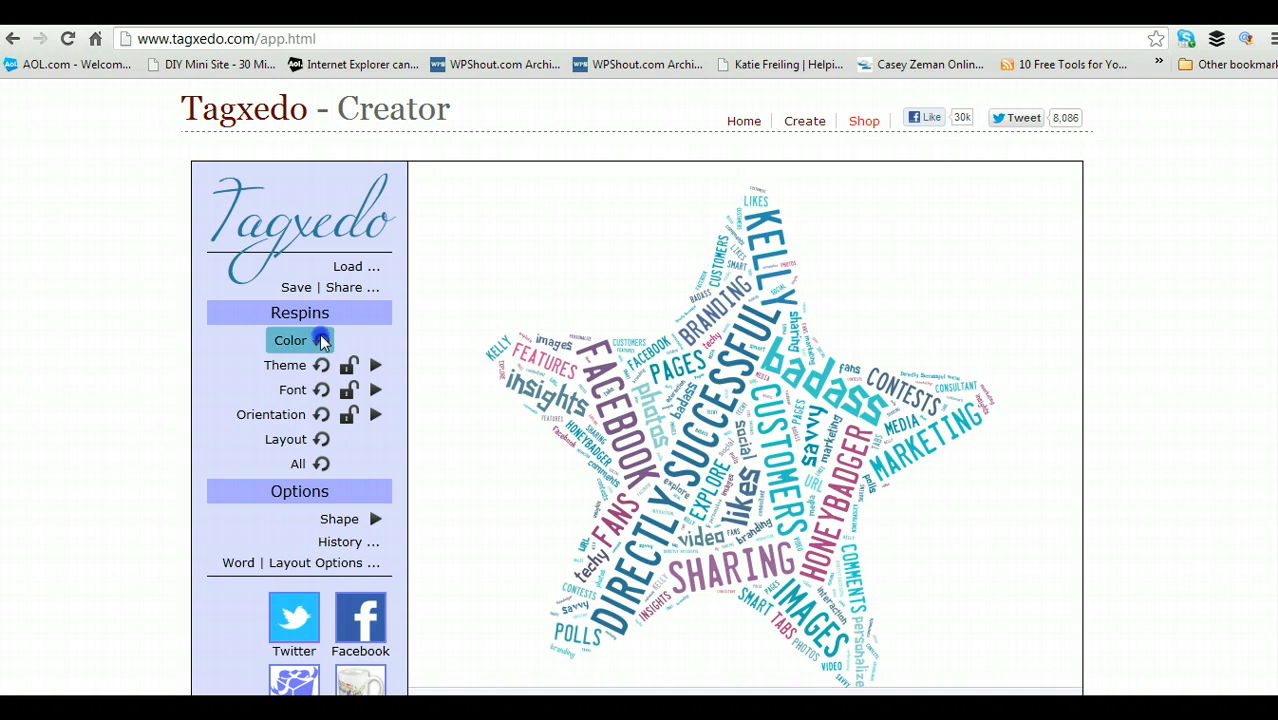
pyautogui.click(320, 340)
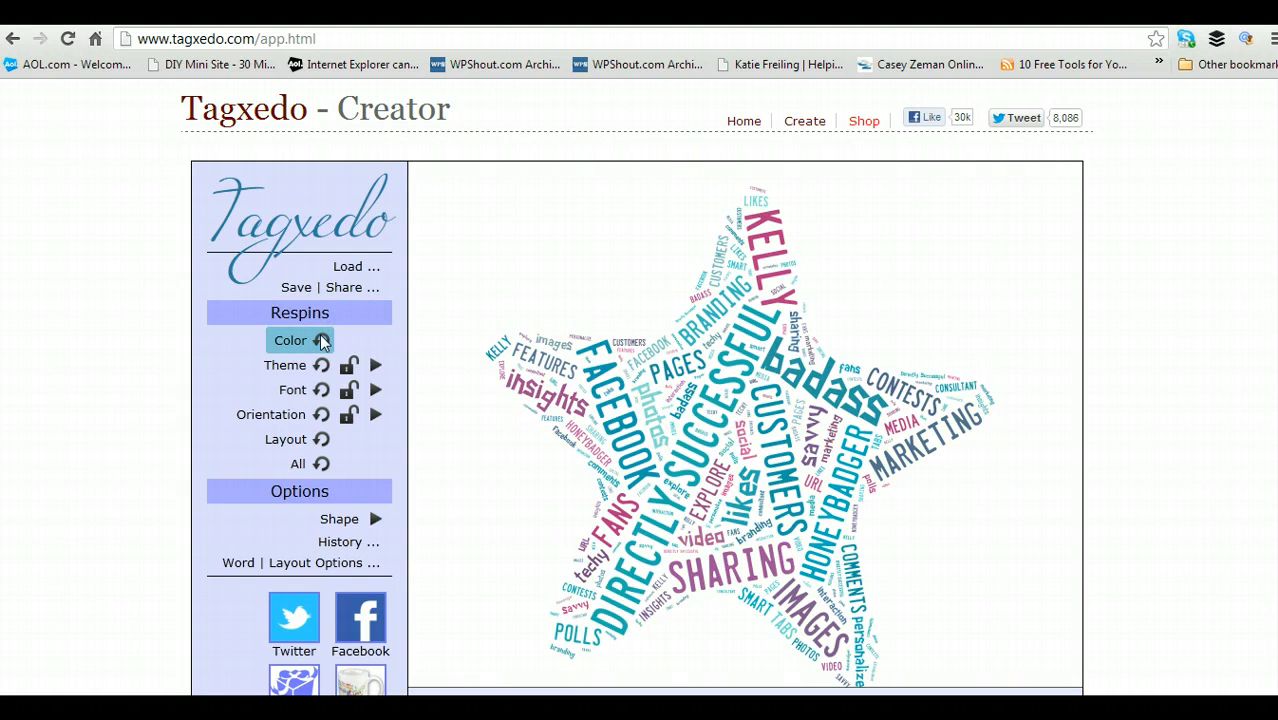
pyautogui.click(320, 340)
pyautogui.click(320, 340)
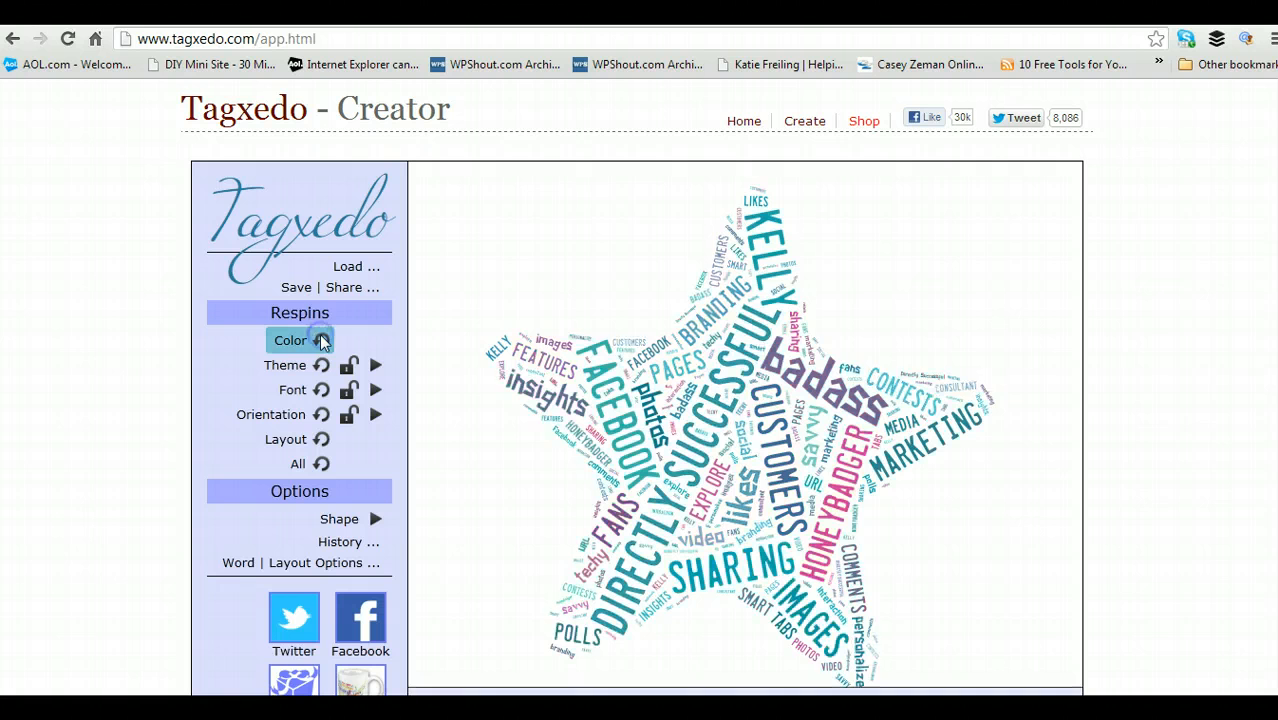
pyautogui.click(320, 340)
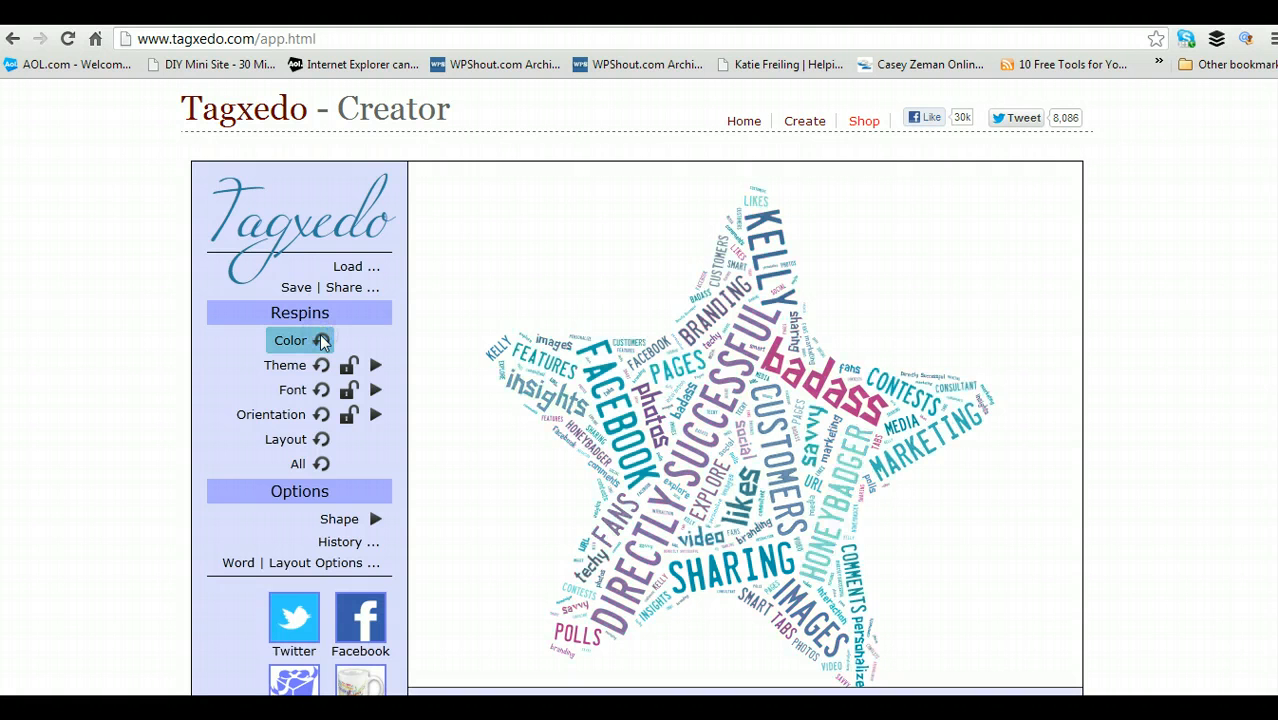
pyautogui.click(320, 340)
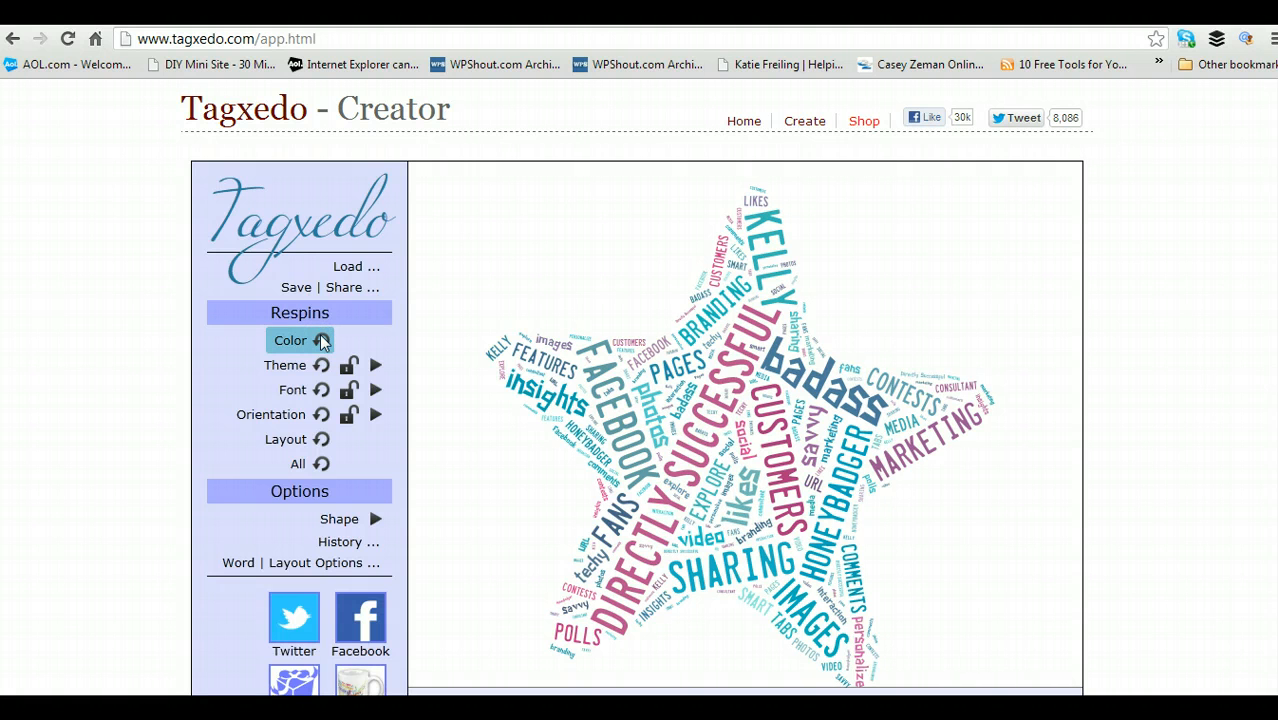
pyautogui.click(320, 340)
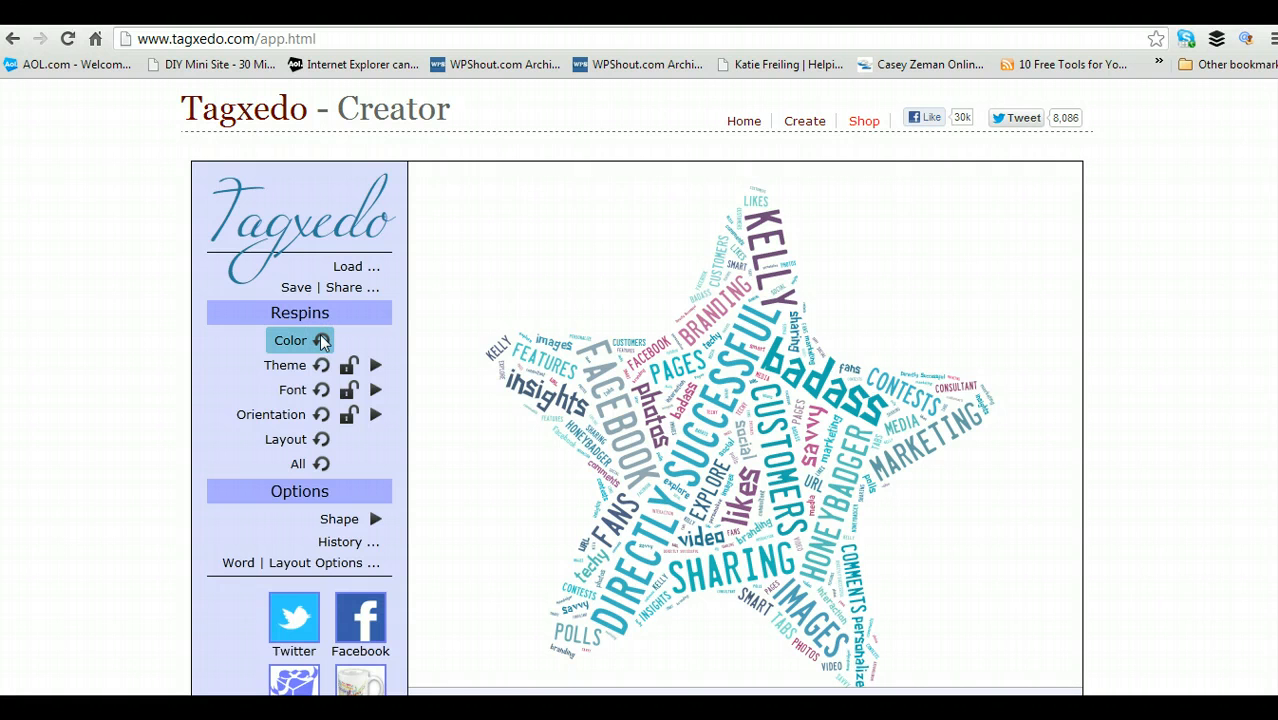
# Respin the star word cloud's fonts, look through the available fonts and the options for adding more, and close the font choices.
pyautogui.click(325, 372)
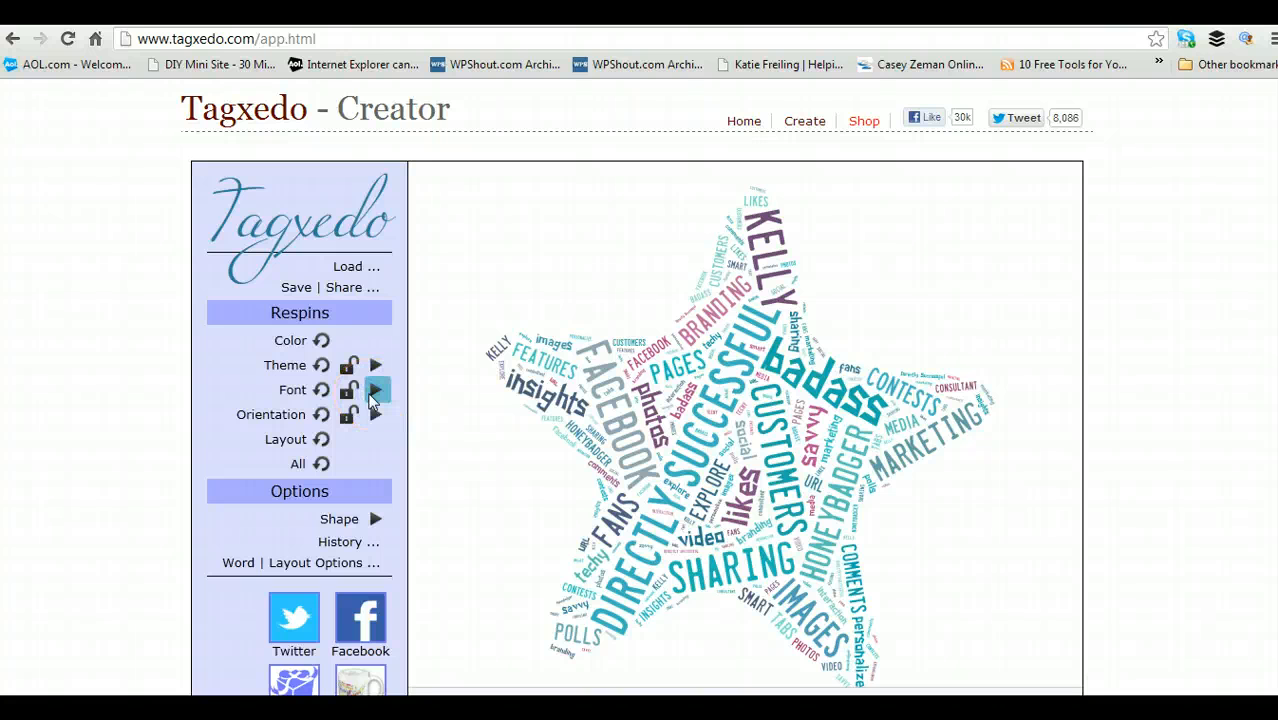
pyautogui.click(374, 391)
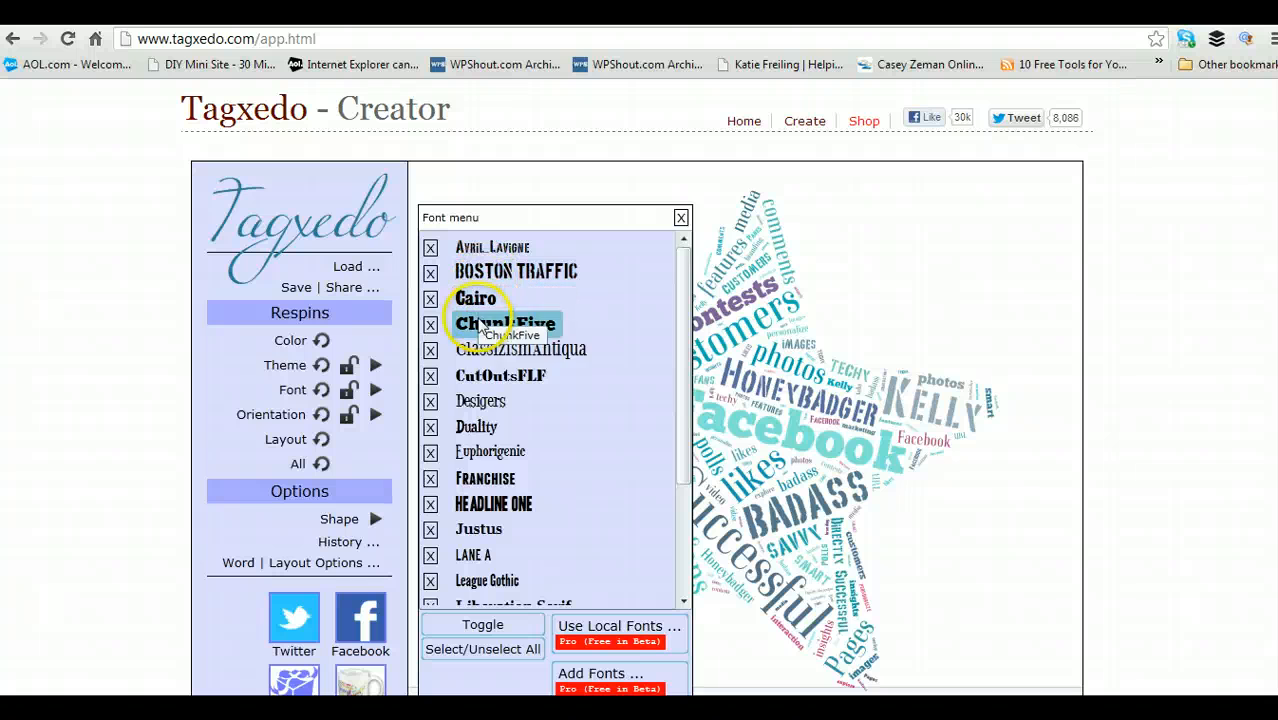
pyautogui.scroll(-5, 483, 480)
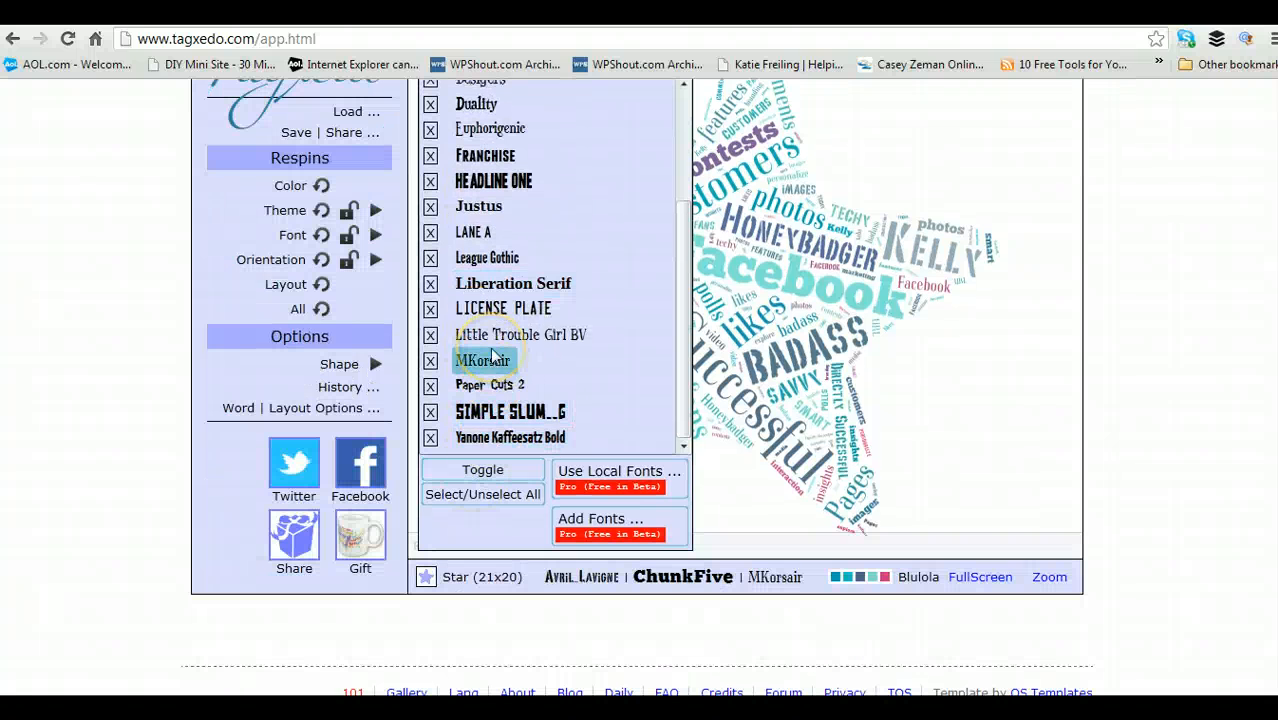
pyautogui.scroll(1, 490, 350)
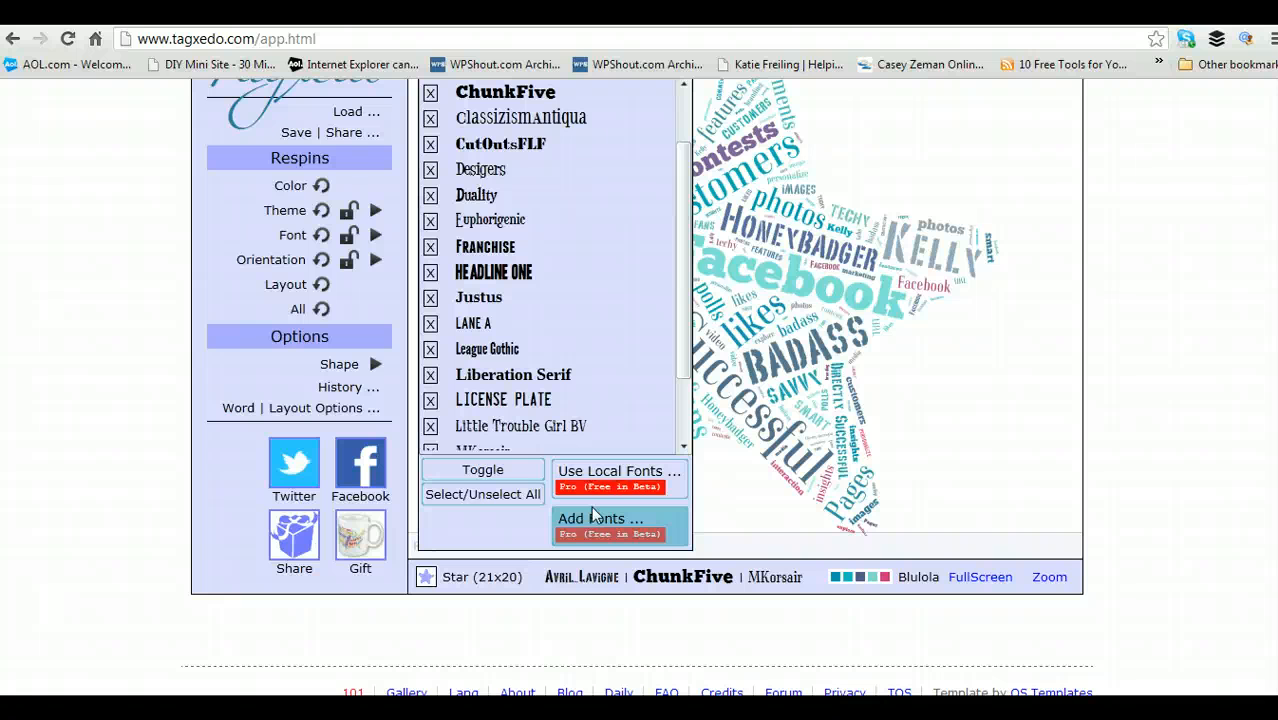
pyautogui.scroll(1, 537, 222)
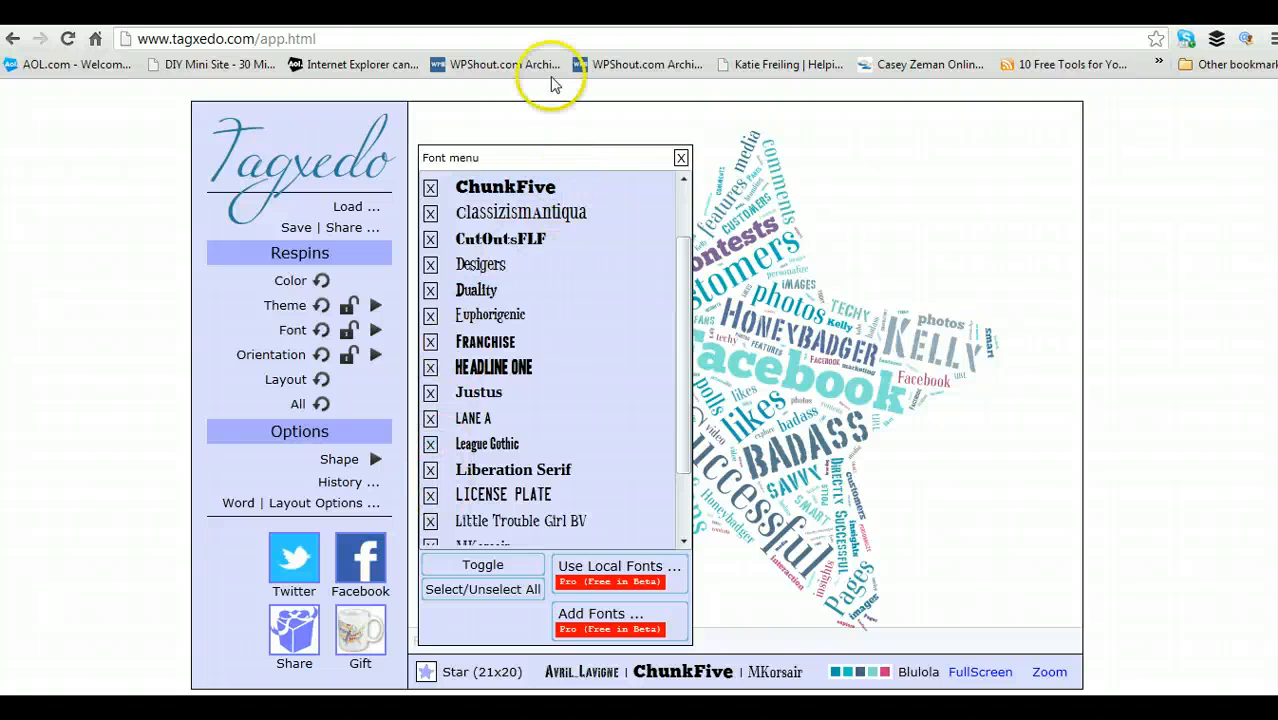
pyautogui.click(680, 157)
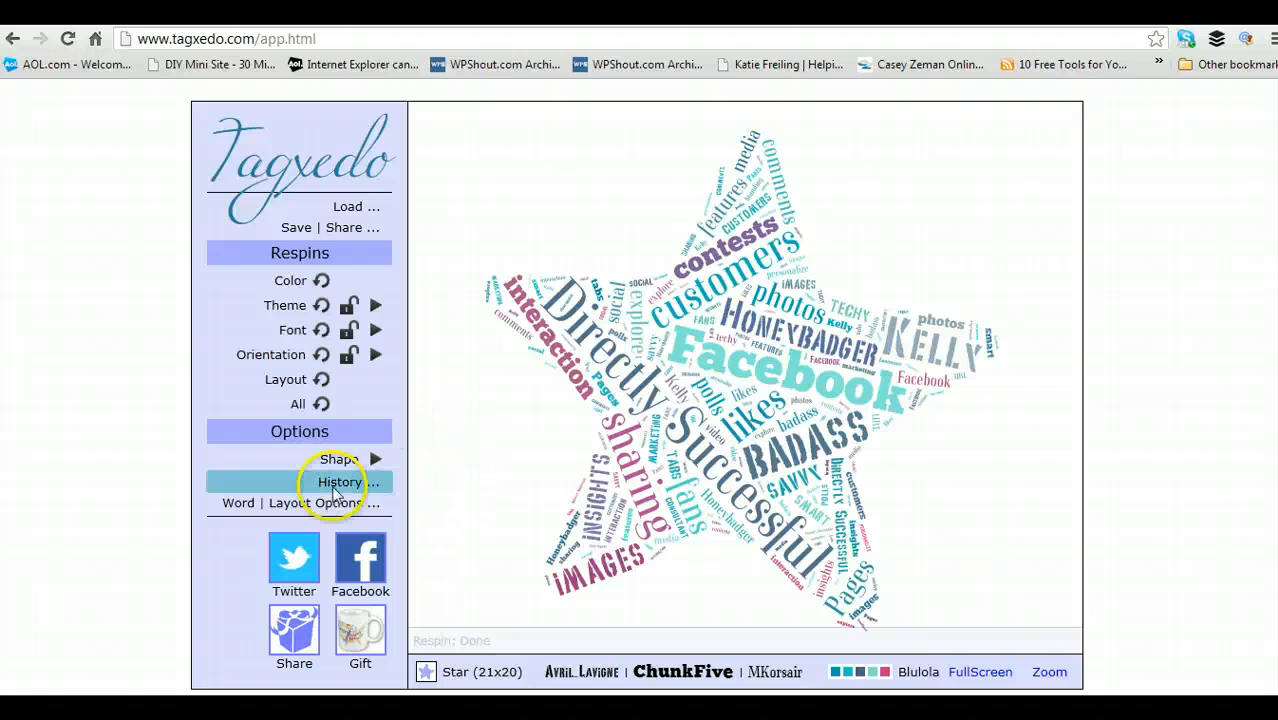